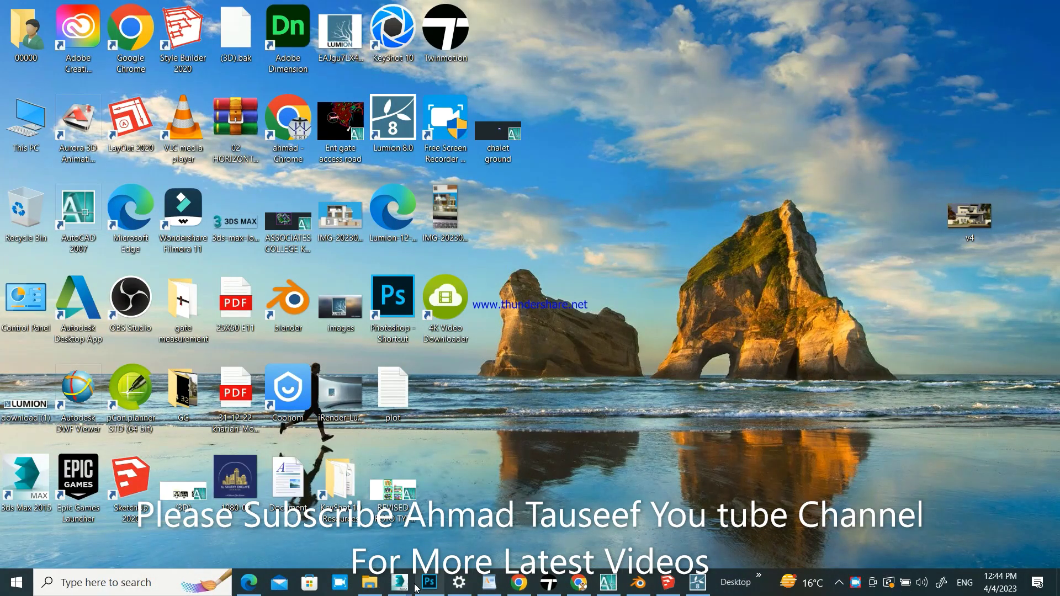
# - Bring the 3ds Max window holding frw.max to the front
pyautogui.moveTo(400, 582)
pyautogui.click(448, 529)
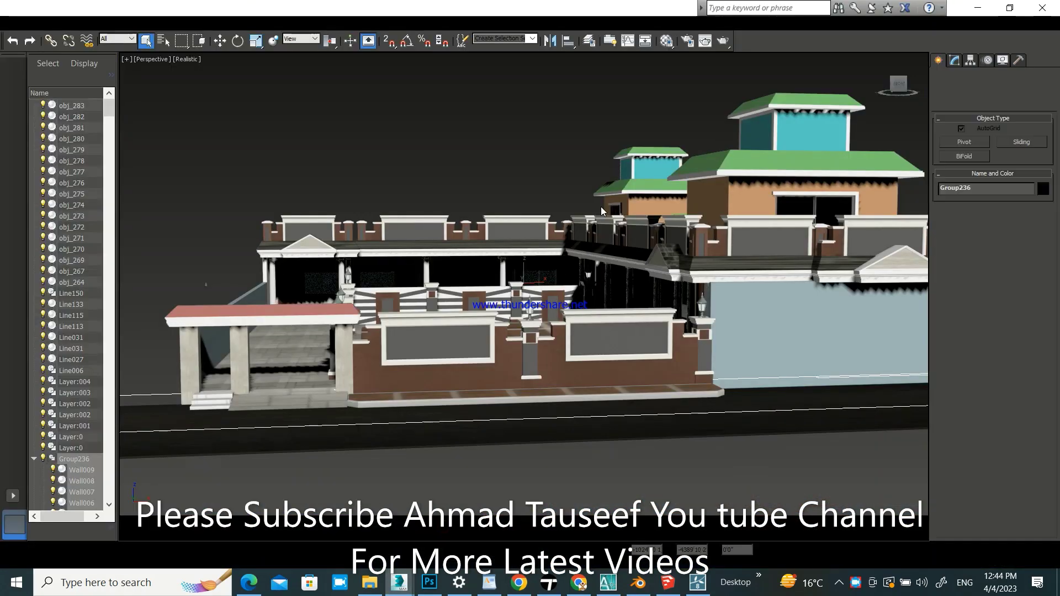
# - Frame the front wall pediment, switch to Select and Move, and open the Group menu
pyautogui.moveTo(667, 318); pyautogui.dragTo(455, 330, button='middle')
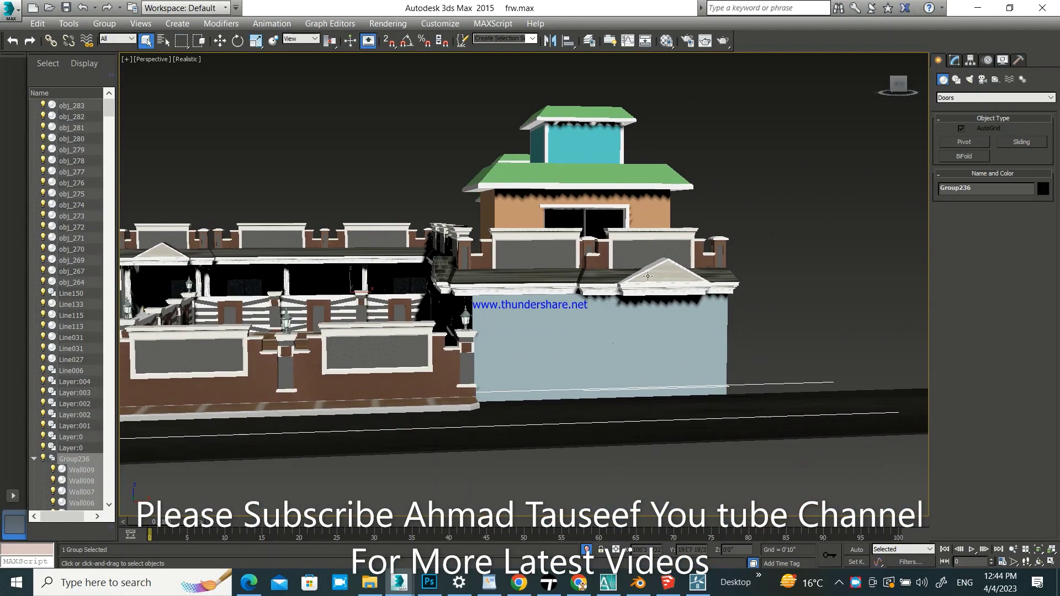
pyautogui.scroll(3, 668, 262)
pyautogui.scroll(2, 668, 262)
pyautogui.press('w')
pyautogui.scroll(-2, 668, 262)
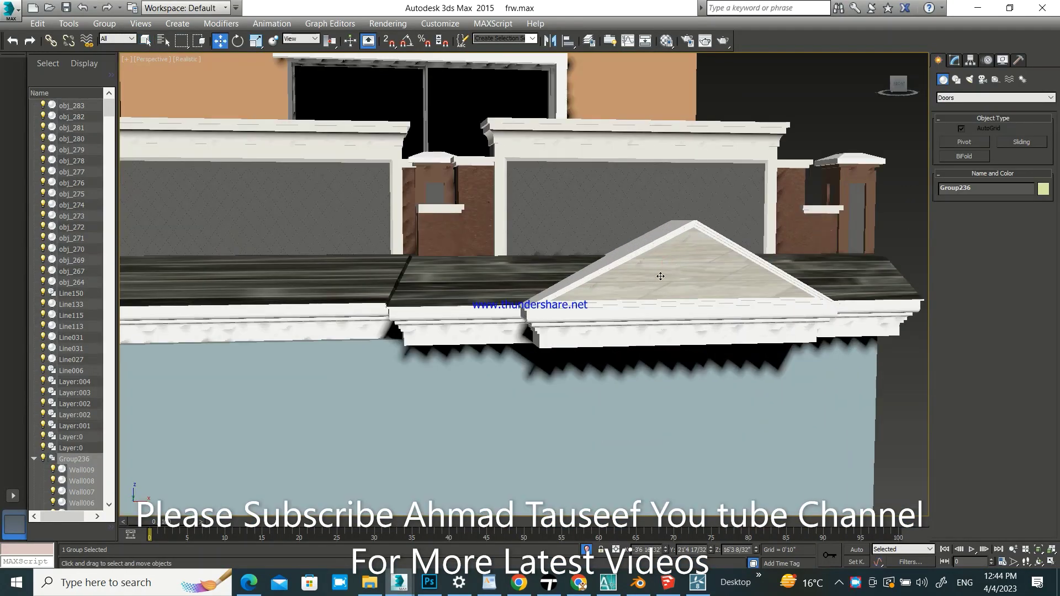
pyautogui.scroll(-3, 666, 265)
pyautogui.scroll(-3, 659, 254)
pyautogui.scroll(-2, 654, 245)
pyautogui.moveTo(654, 245); pyautogui.dragTo(533, 196, button='middle')
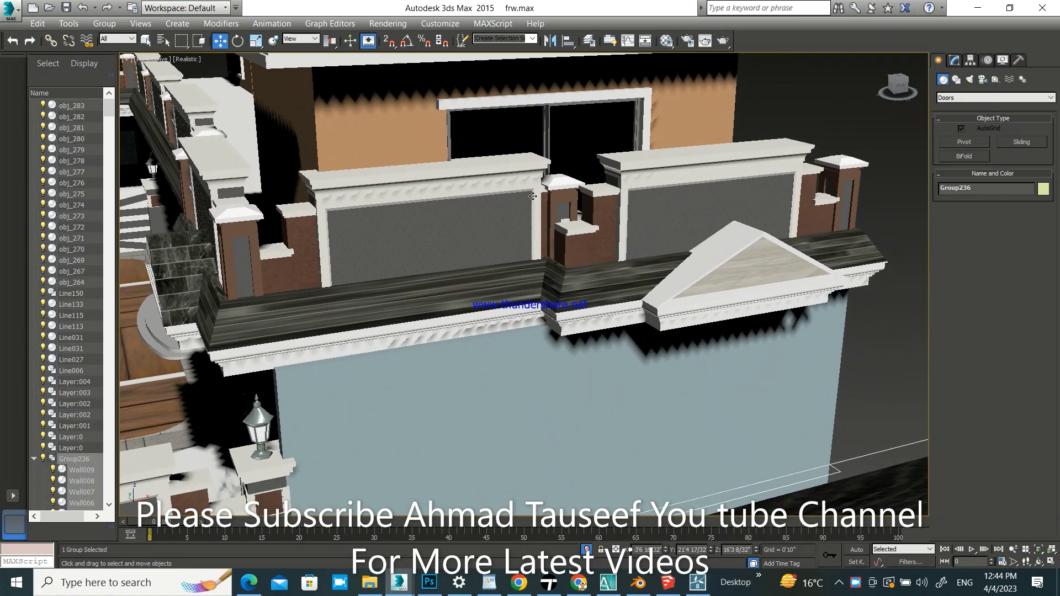
pyautogui.click(104, 24)
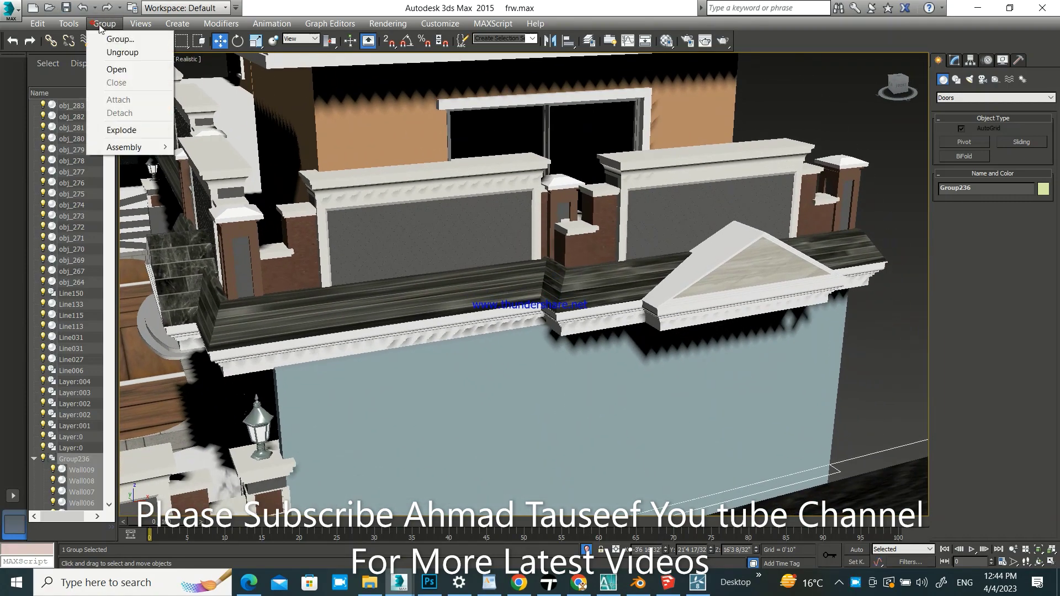
# - Ungroup the house group and select the front wall pediment Box006
pyautogui.click(111, 50)
pyautogui.moveTo(833, 290); pyautogui.dragTo(718, 259, button='middle')
pyautogui.scroll(2, 694, 300)
pyautogui.click(828, 293)
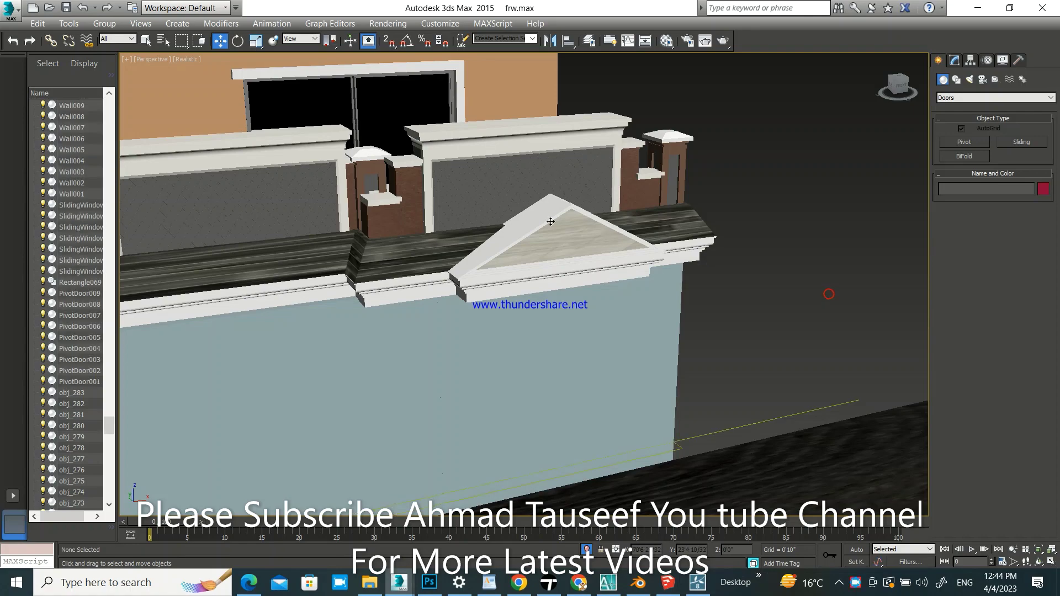
pyautogui.click(550, 229)
# - Inspect pediment Box006 up close and delete it, leaving the plain cornice
pyautogui.scroll(1, 550, 230)
pyautogui.moveTo(550, 230); pyautogui.dragTo(731, 210, button='middle')
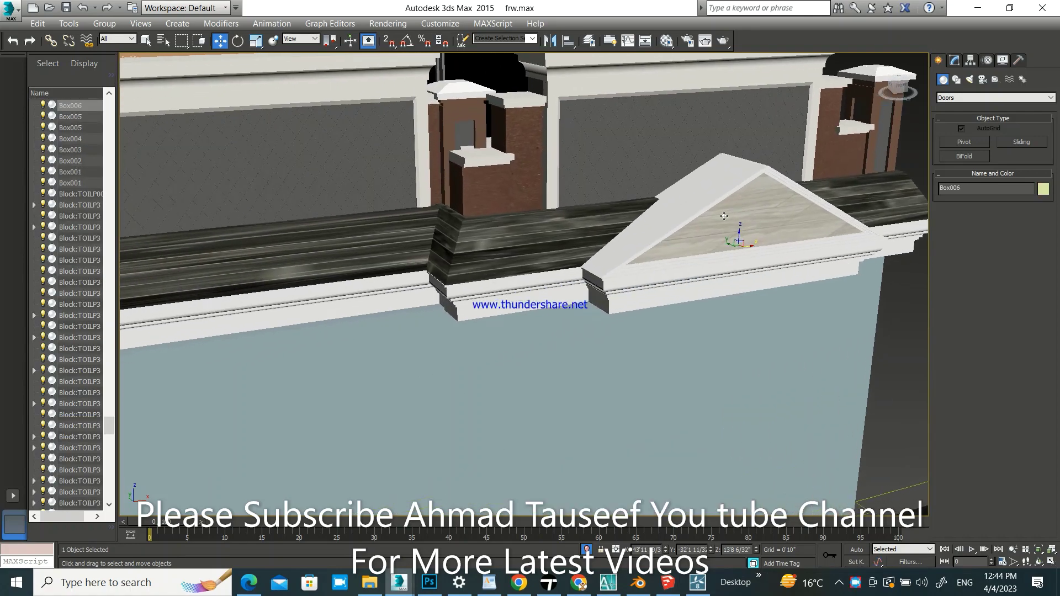
pyautogui.scroll(-3, 724, 216)
pyautogui.scroll(-1, 808, 228)
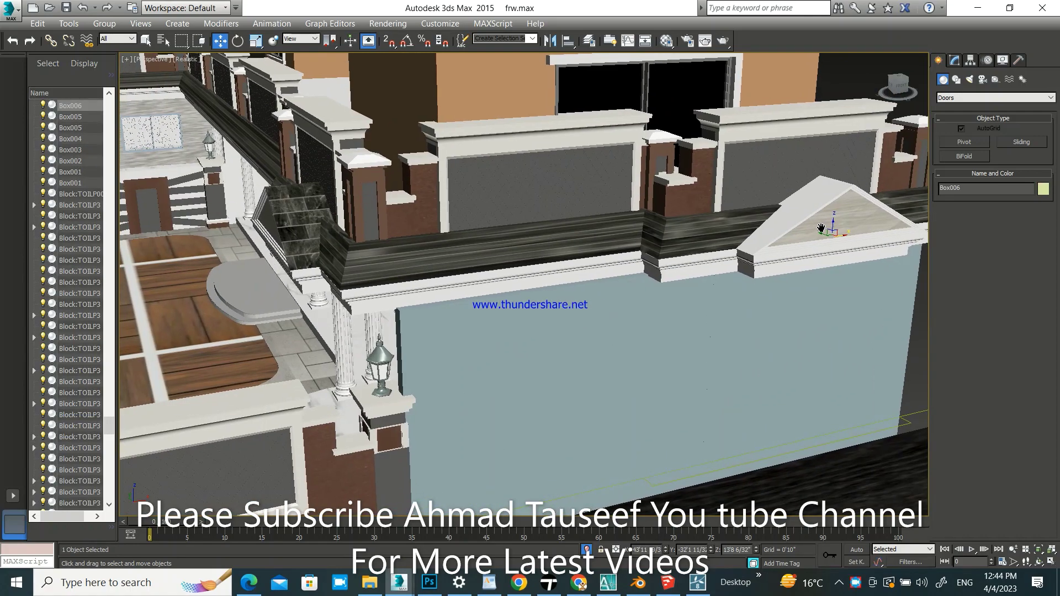
pyautogui.scroll(1, 822, 229)
pyautogui.moveTo(709, 240)
pyautogui.mouseDown(button='middle')
pyautogui.moveTo(590, 236)
pyautogui.moveTo(827, 243)
pyautogui.moveTo(586, 290)
pyautogui.mouseUp(button='middle')
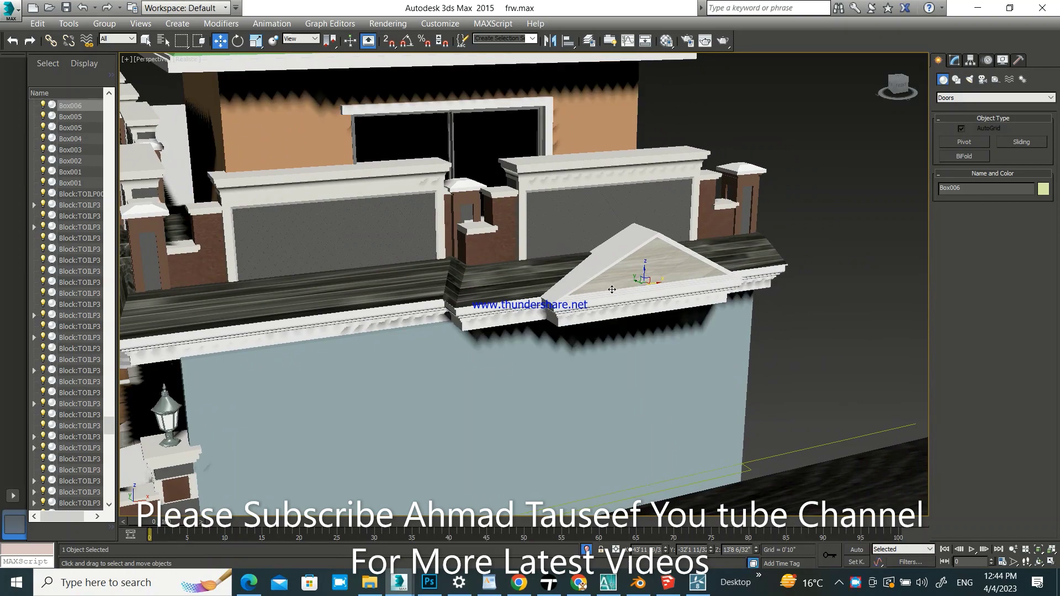
pyautogui.press('Delete')
pyautogui.keyDown('alt'); pyautogui.moveTo(445, 298); pyautogui.dragTo(712, 292, button='middle'); pyautogui.keyUp('alt')
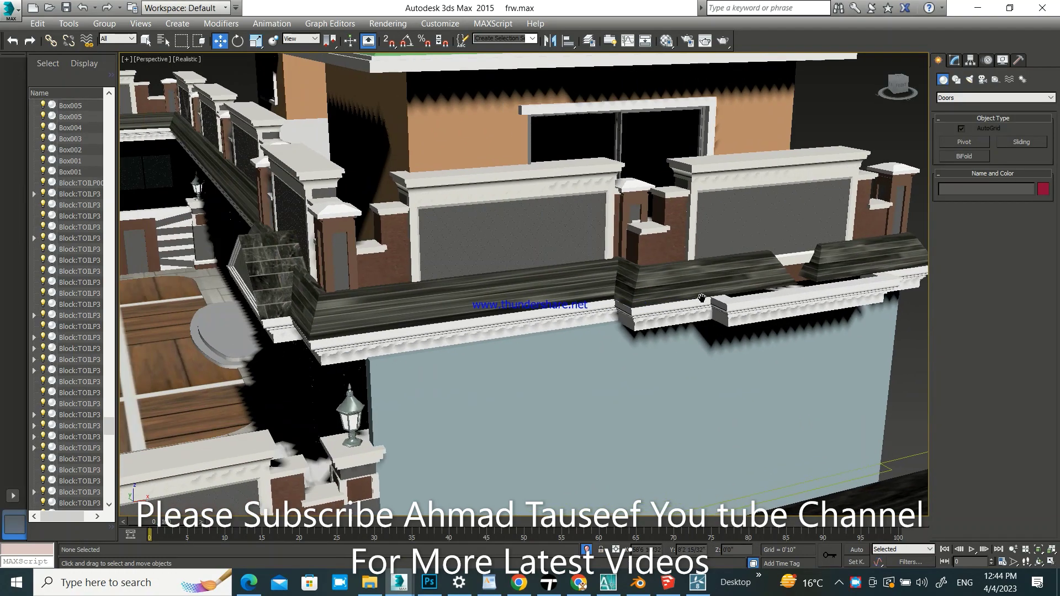
# - Clone the tiled pediment Box004 as Box165 and move it onto the front cornice
pyautogui.click(492, 270)
pyautogui.moveTo(492, 270)
pyautogui.keyDown('alt'); pyautogui.mouseDown(button='middle')
pyautogui.moveTo(555, 290)
pyautogui.moveTo(465, 290)
pyautogui.mouseUp(button='middle'); pyautogui.keyUp('alt')
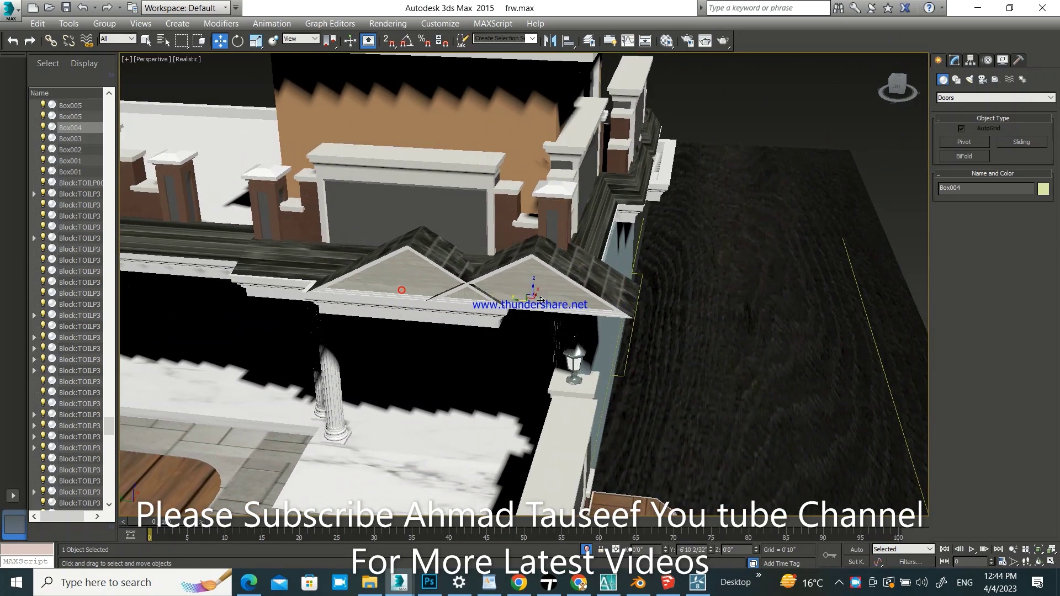
pyautogui.keyDown('shift'); pyautogui.moveTo(401, 290); pyautogui.dragTo(626, 305); pyautogui.keyUp('shift')
pyautogui.click(552, 347)
pyautogui.keyDown('alt'); pyautogui.moveTo(552, 346); pyautogui.dragTo(428, 317, button='middle'); pyautogui.keyUp('alt')
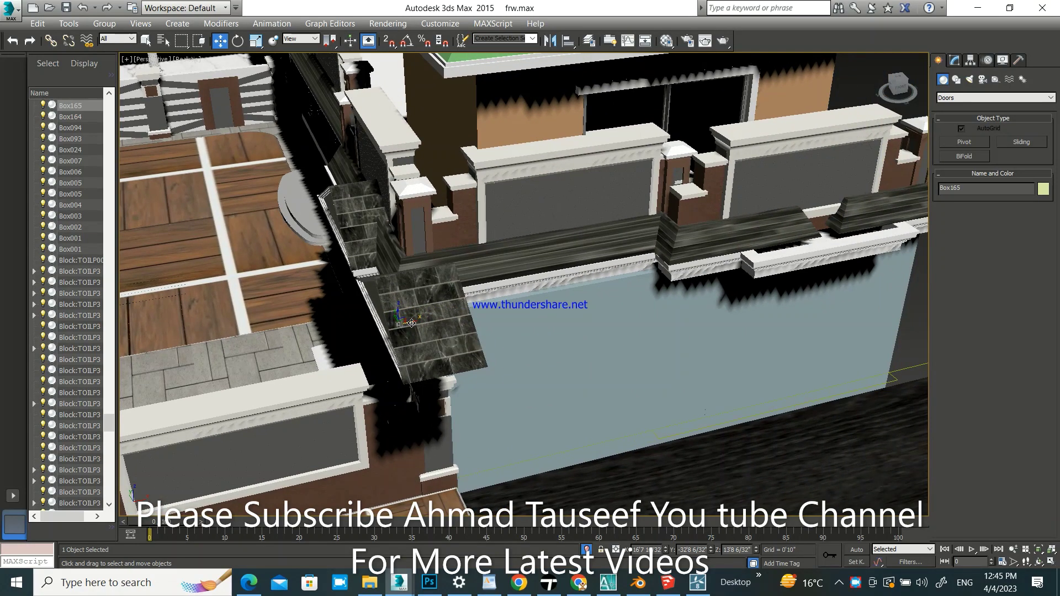
pyautogui.moveTo(411, 323); pyautogui.dragTo(817, 279)
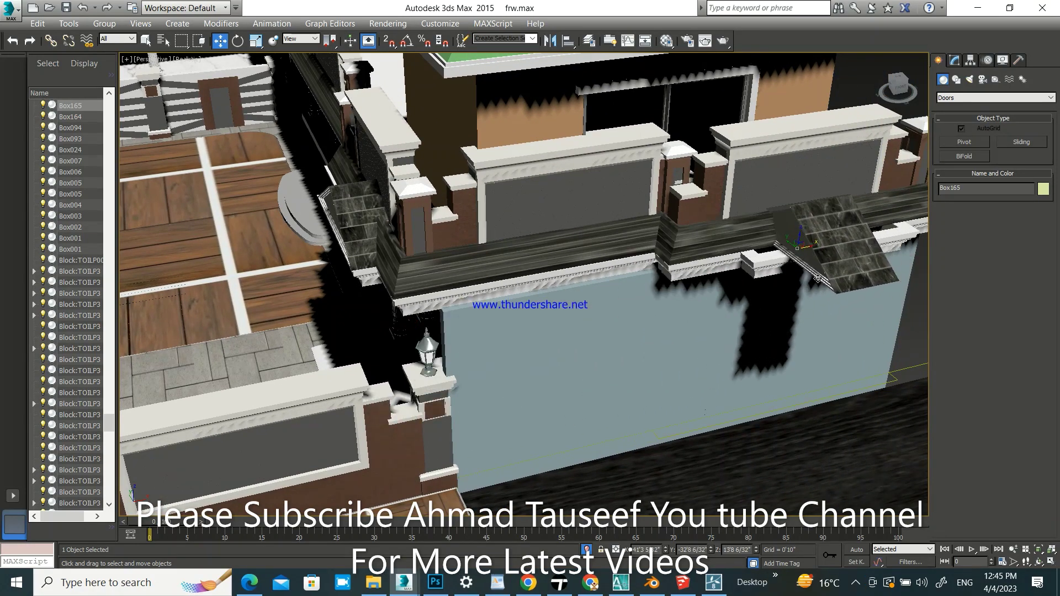
pyautogui.keyDown('alt'); pyautogui.moveTo(818, 279); pyautogui.dragTo(418, 237, button='middle'); pyautogui.keyUp('alt')
pyautogui.scroll(3, 418, 237)
pyautogui.scroll(3, 419, 237)
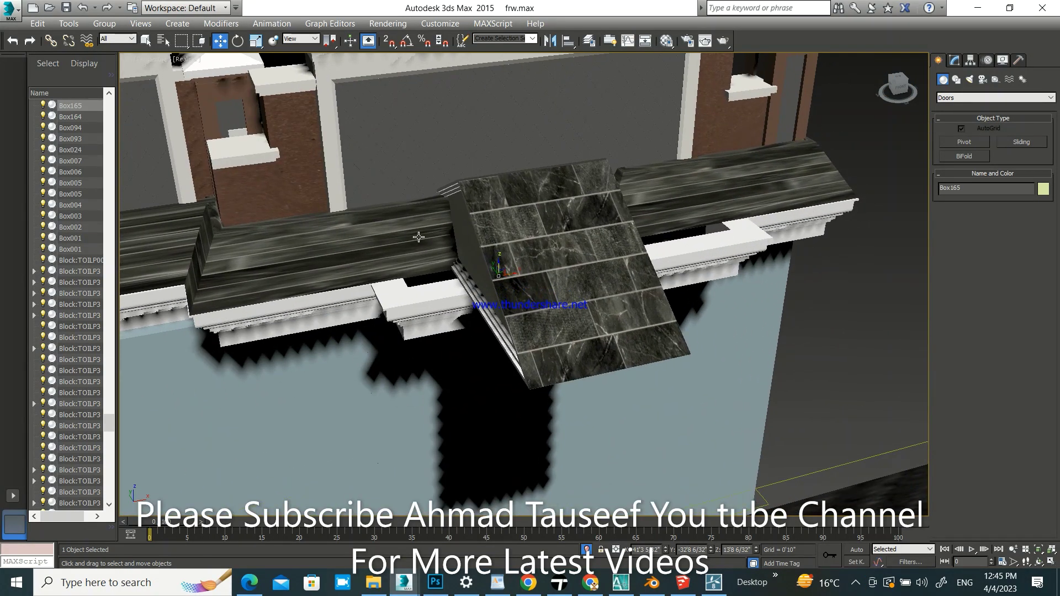
# - Rotate Box165 to 90.544° about the Z axis
pyautogui.click(238, 40)
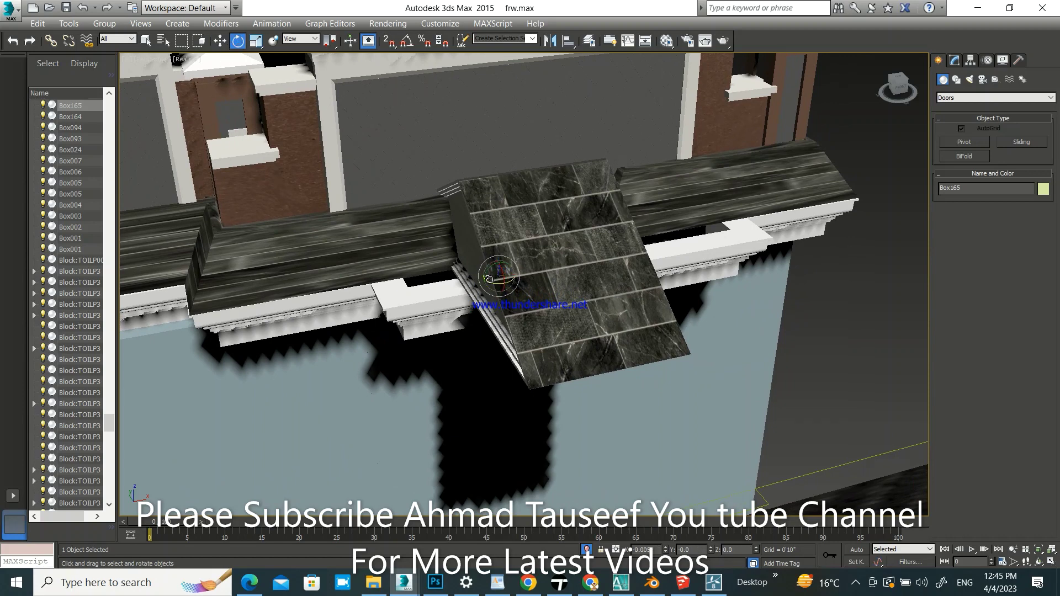
pyautogui.moveTo(489, 279); pyautogui.dragTo(512, 284)
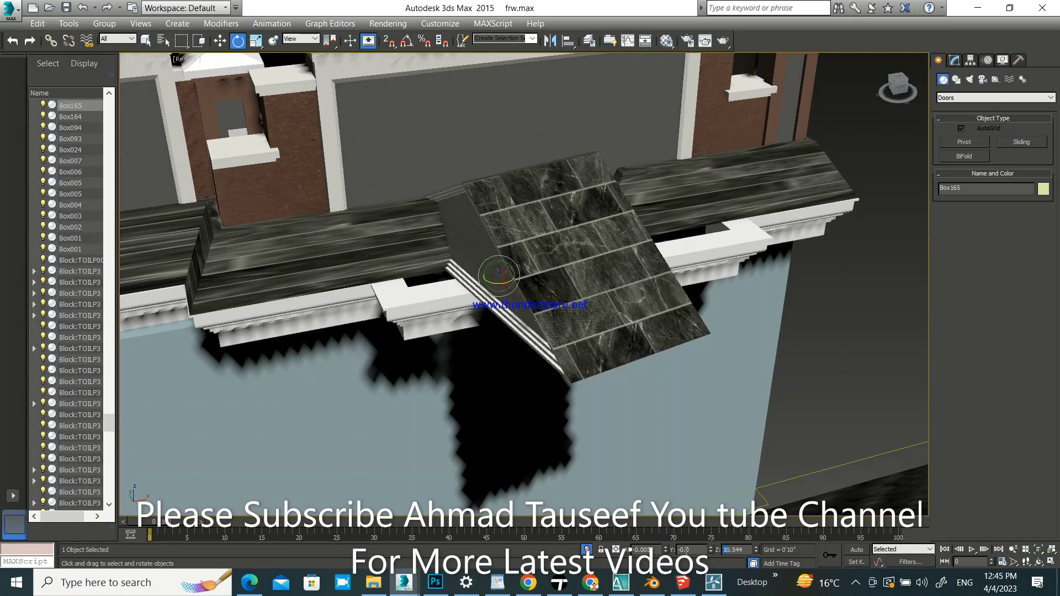
pyautogui.click(726, 549)
pyautogui.click(696, 550)
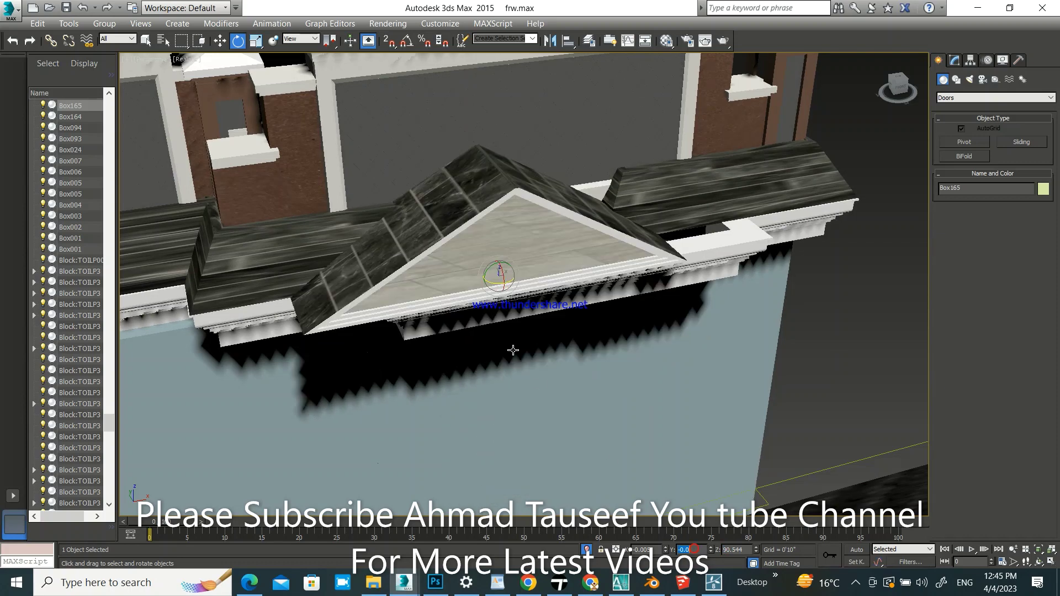
pyautogui.click(224, 41)
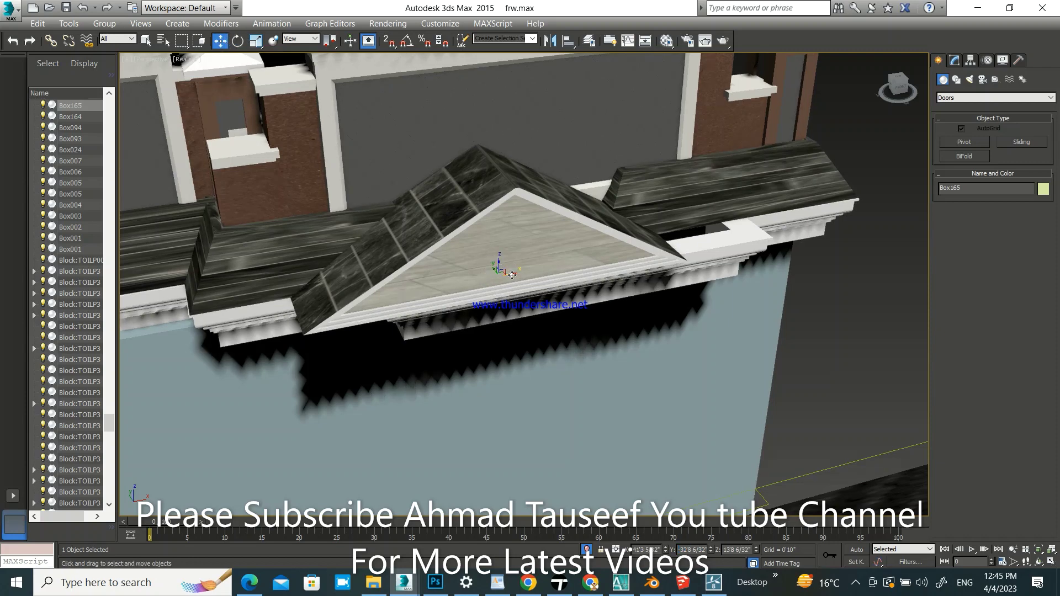
# - Nudge Box165 until it sits flush and centred on the front wall's cornice
pyautogui.moveTo(512, 274)
pyautogui.mouseDown()
pyautogui.moveTo(589, 291)
pyautogui.moveTo(588, 279)
pyautogui.mouseUp()
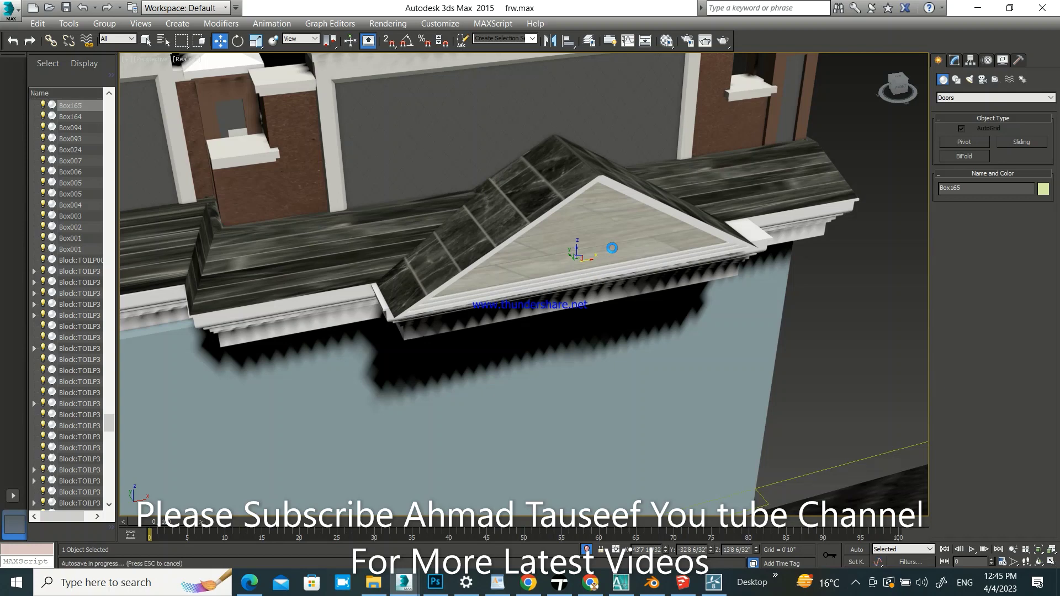
pyautogui.scroll(3, 612, 248)
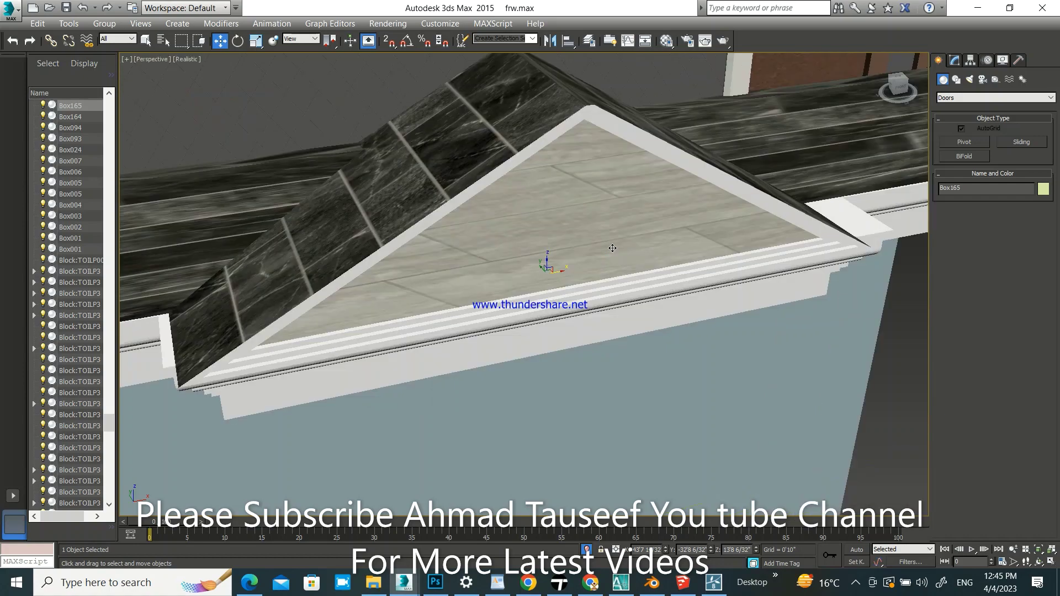
pyautogui.moveTo(613, 248)
pyautogui.keyDown('alt'); pyautogui.mouseDown(button='middle')
pyautogui.moveTo(539, 290)
pyautogui.moveTo(520, 239)
pyautogui.moveTo(510, 242)
pyautogui.mouseUp(button='middle'); pyautogui.keyUp('alt')
pyautogui.moveTo(373, 247); pyautogui.dragTo(414, 263)
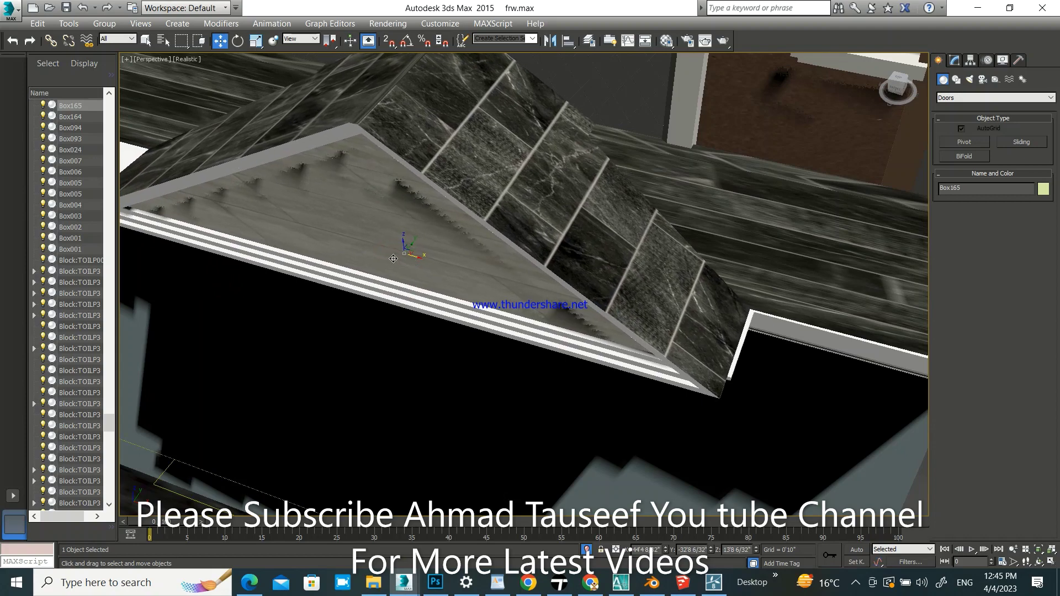
pyautogui.keyDown('alt'); pyautogui.moveTo(414, 263); pyautogui.dragTo(524, 254, button='middle'); pyautogui.keyUp('alt')
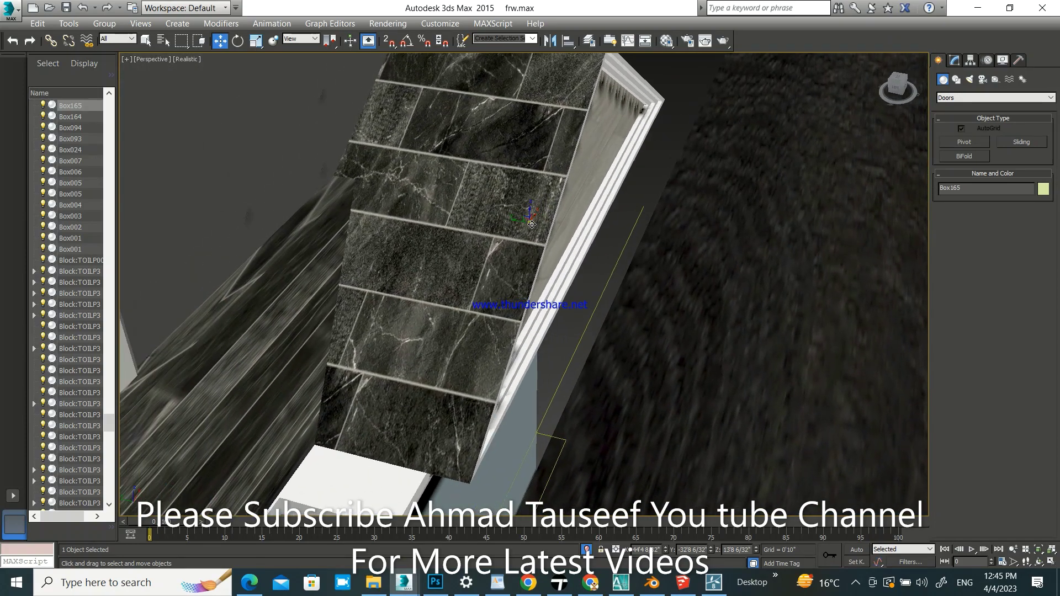
pyautogui.moveTo(512, 225); pyautogui.dragTo(479, 217)
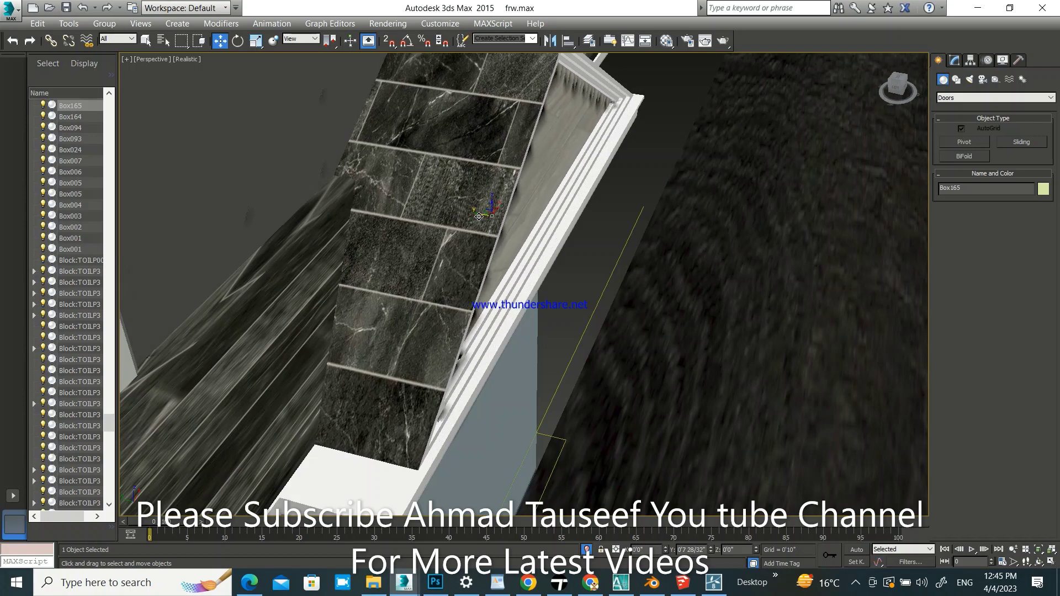
pyautogui.moveTo(479, 216)
pyautogui.keyDown('alt'); pyautogui.mouseDown(button='middle')
pyautogui.moveTo(517, 230)
pyautogui.moveTo(489, 254)
pyautogui.mouseUp(button='middle'); pyautogui.keyUp('alt')
pyautogui.scroll(-4, 517, 231)
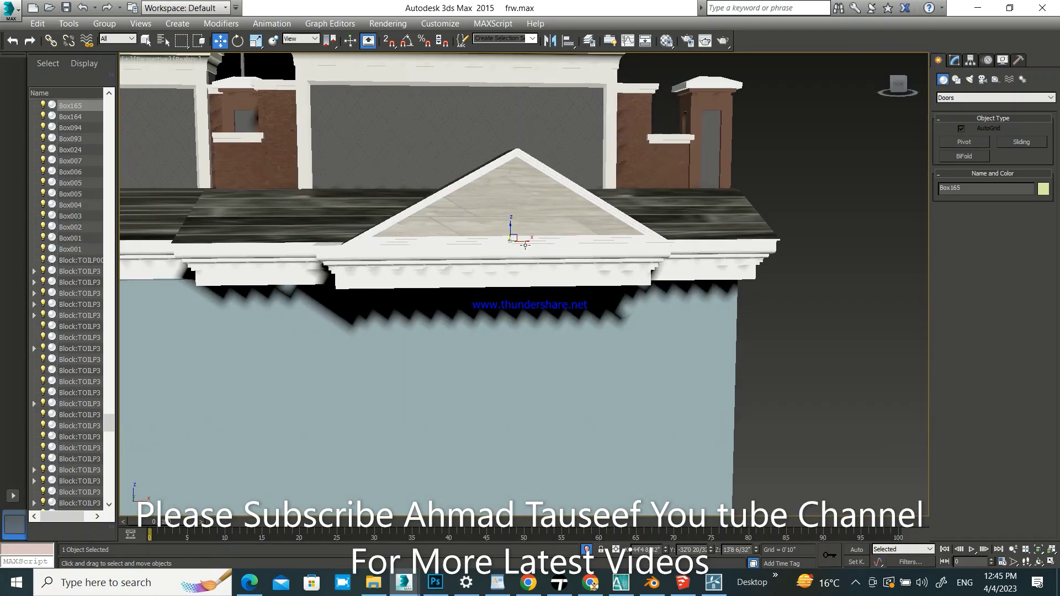
pyautogui.moveTo(525, 244); pyautogui.dragTo(511, 243)
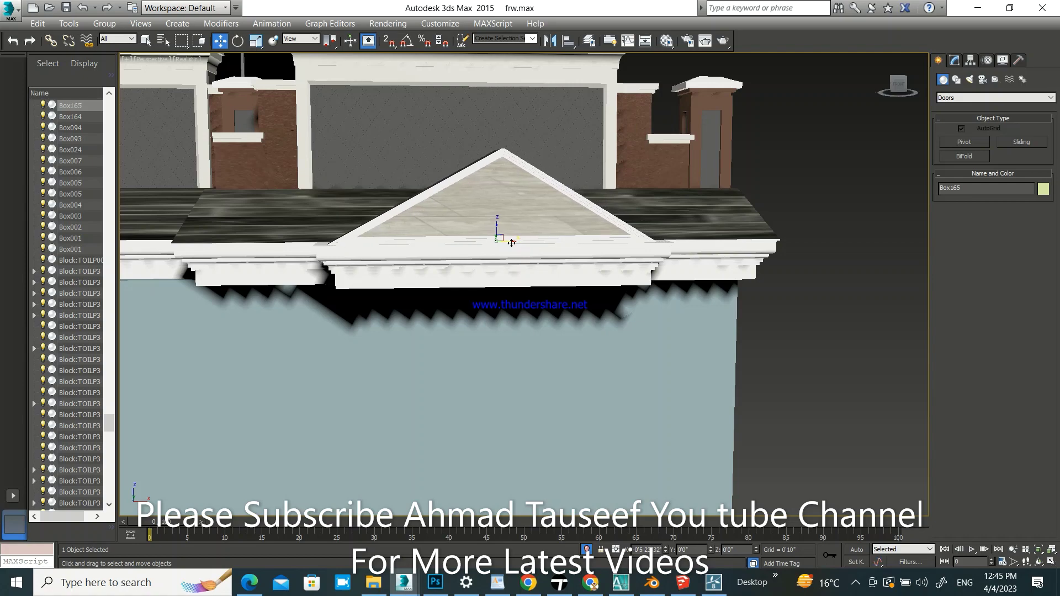
pyautogui.keyDown('alt'); pyautogui.moveTo(512, 243); pyautogui.dragTo(566, 252, button='middle'); pyautogui.keyUp('alt')
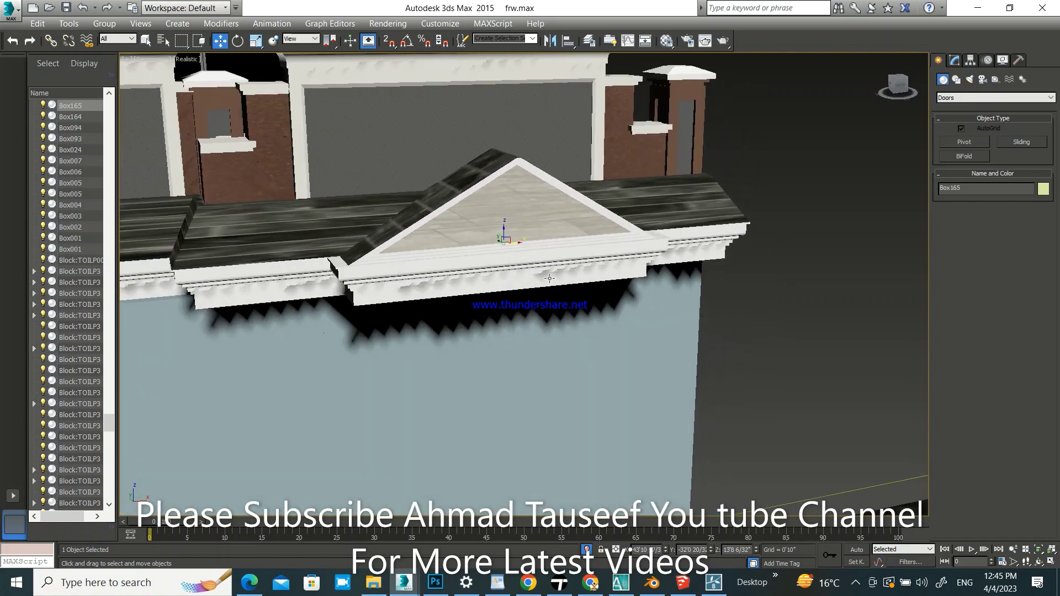
# - Zoom out, deselect Box165 and save the scene to frw.max
pyautogui.scroll(-3, 566, 252)
pyautogui.scroll(-1, 499, 230)
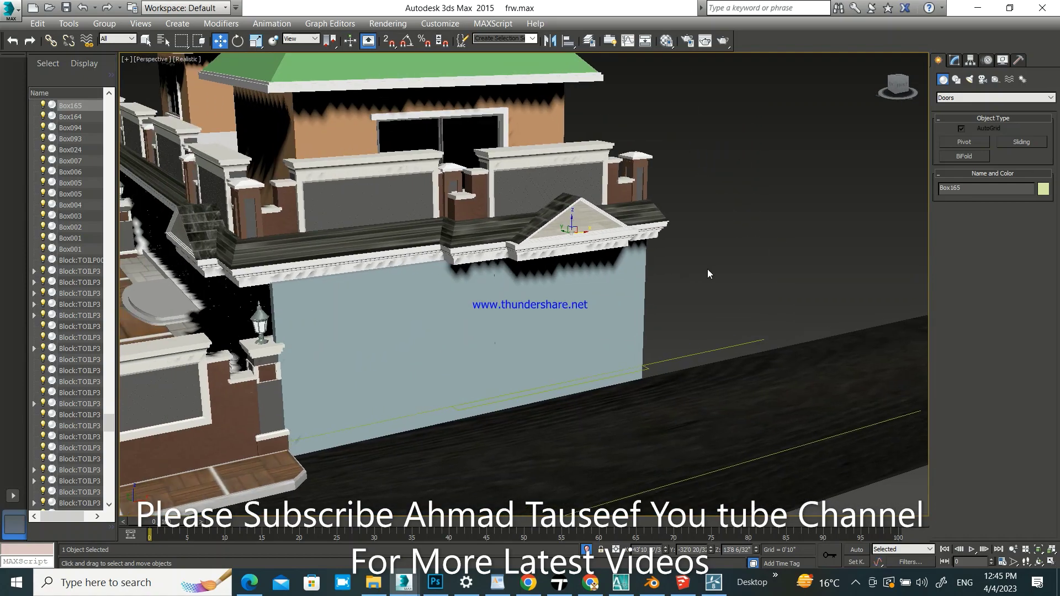
pyautogui.click(726, 270)
pyautogui.hotkey('ctrl', 's')
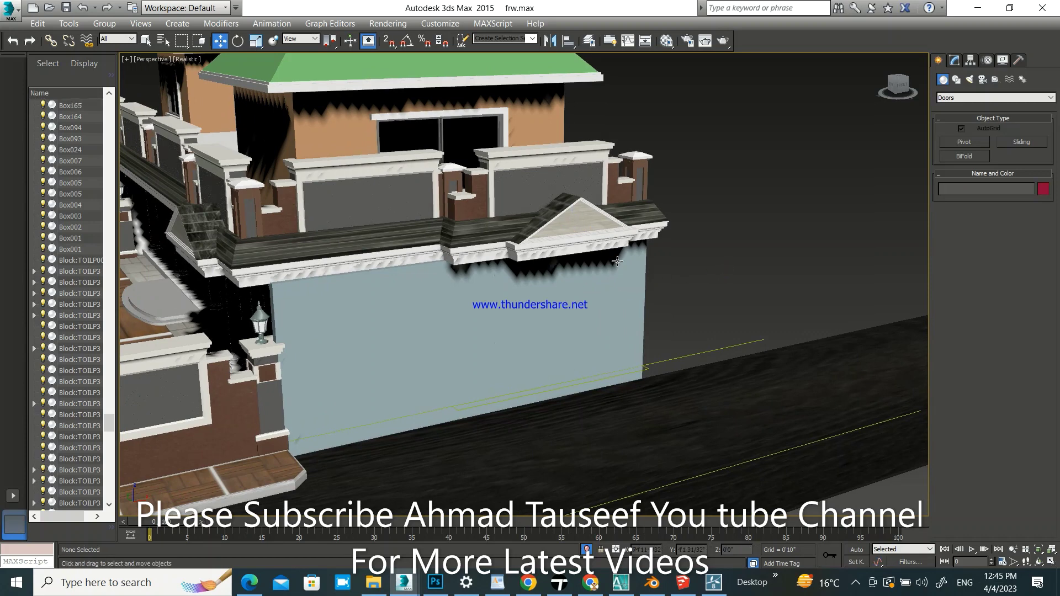
# - Export the scene to replace the existing hu 56 file
pyautogui.click(9, 20)
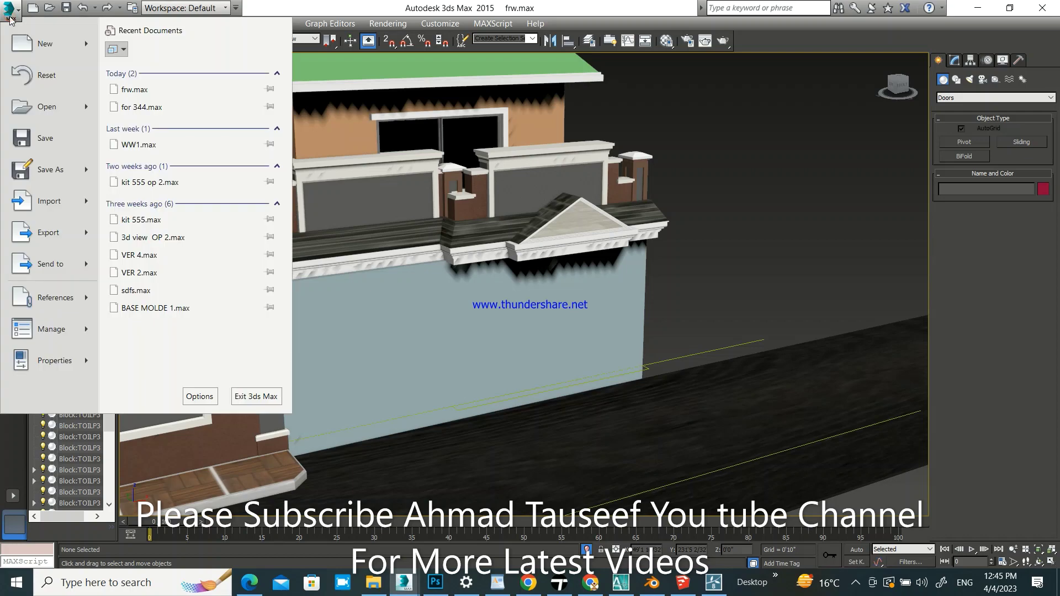
pyautogui.click(37, 241)
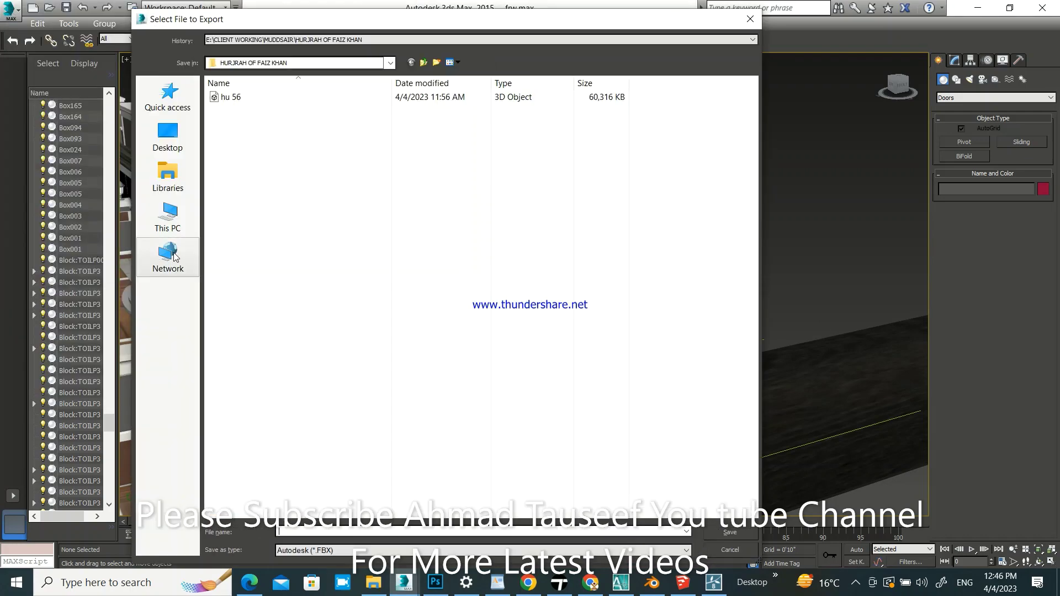
pyautogui.click(235, 99)
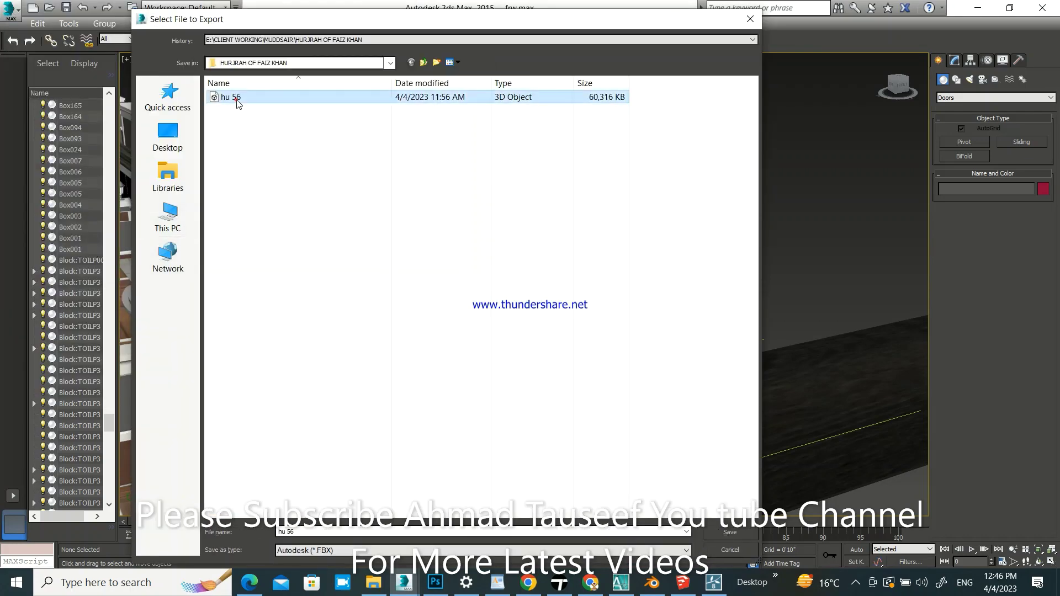
pyautogui.click(730, 533)
pyautogui.click(585, 347)
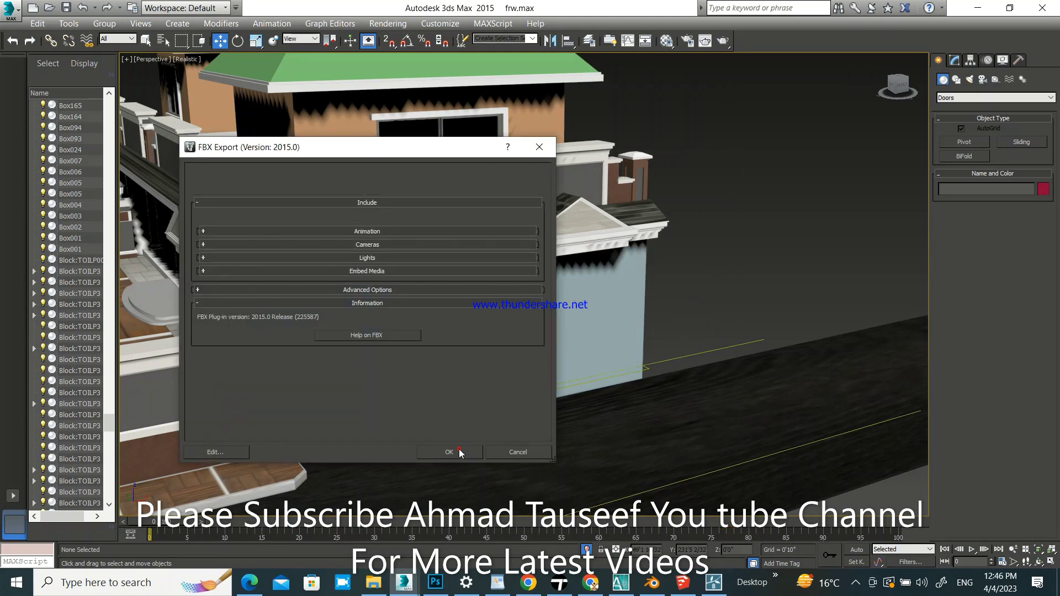
# - Accept the FBX export settings, dismiss the warnings and switch to Lumion
pyautogui.click(458, 451)
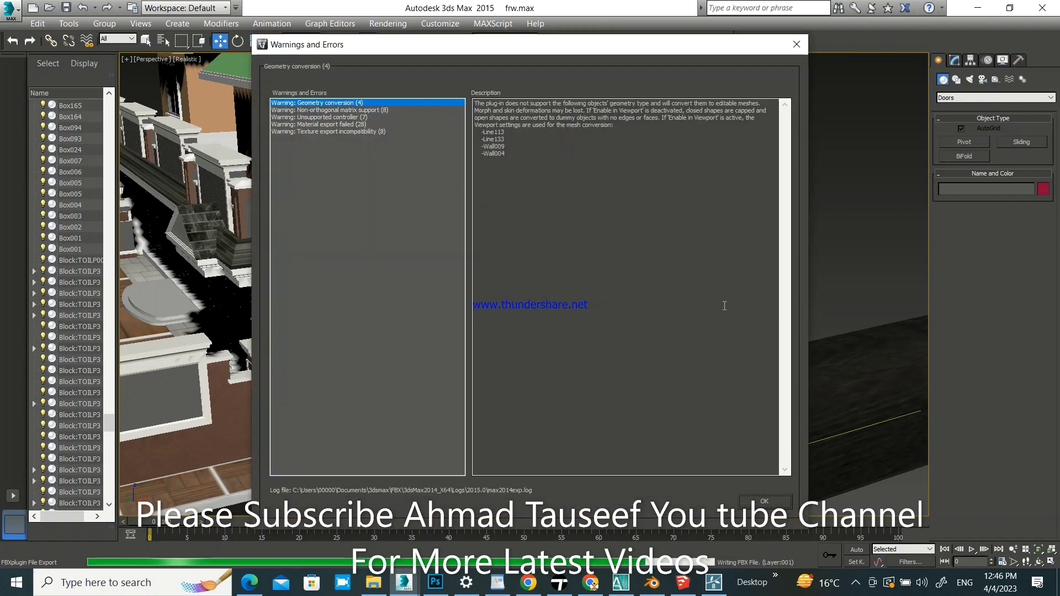
pyautogui.click(764, 501)
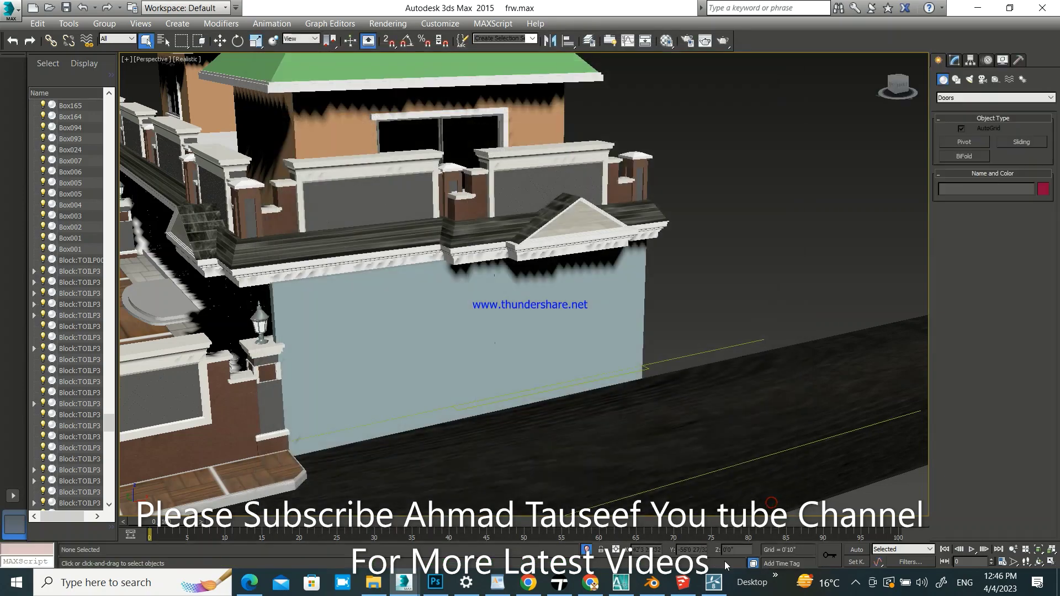
pyautogui.click(714, 583)
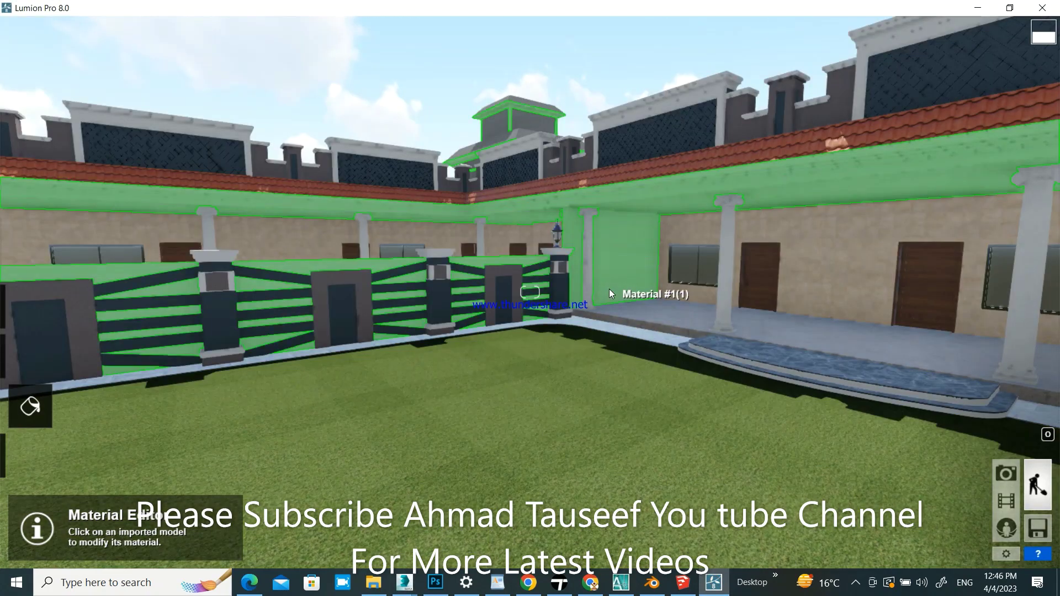
# - Pull the camera back and re-import the house model from the updated FBX in the Material Editor
pyautogui.press('s')
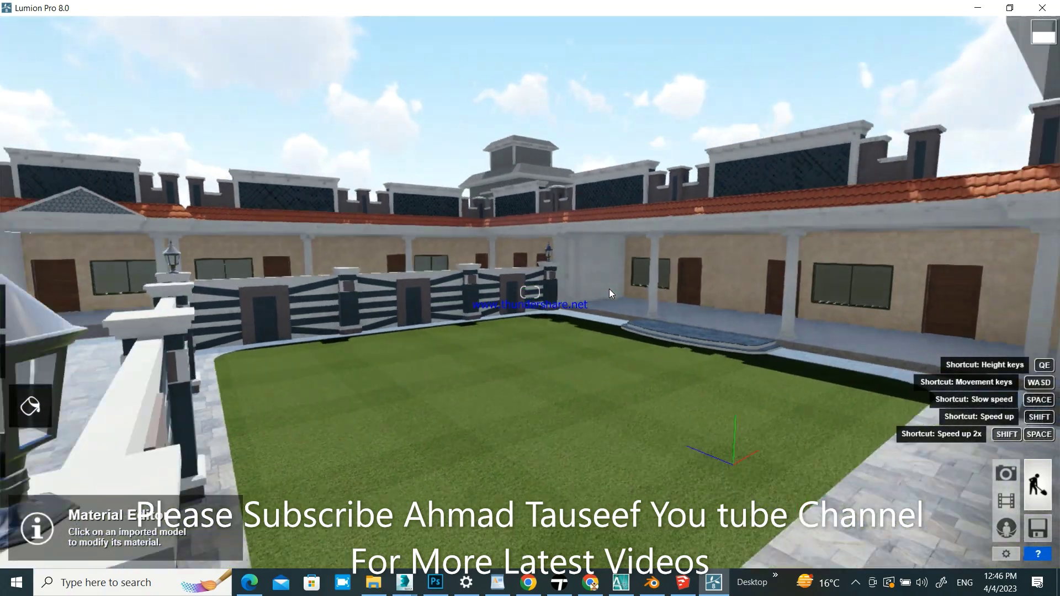
pyautogui.press('s')
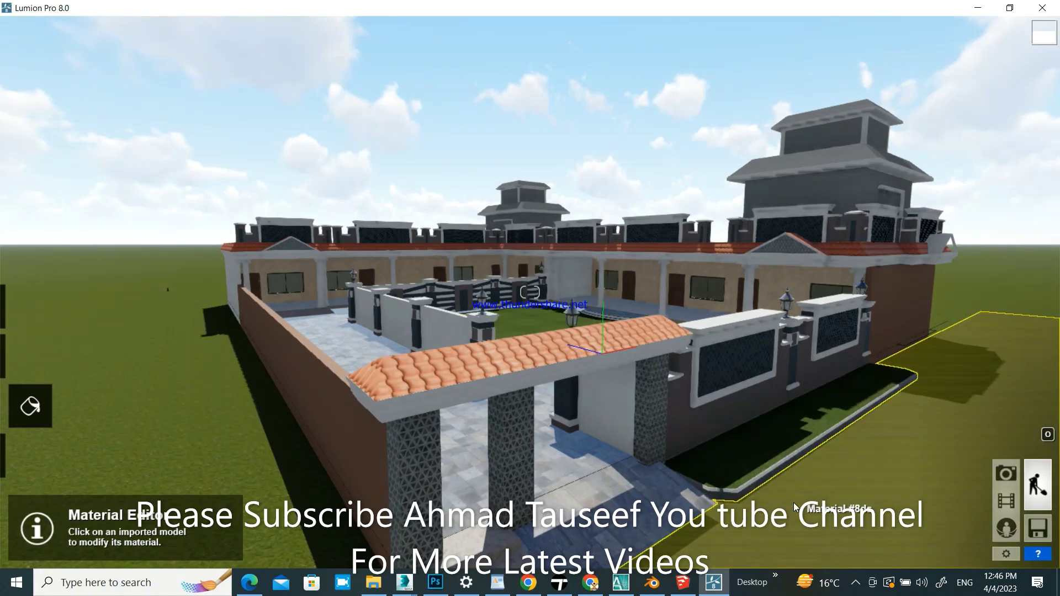
pyautogui.click(795, 507)
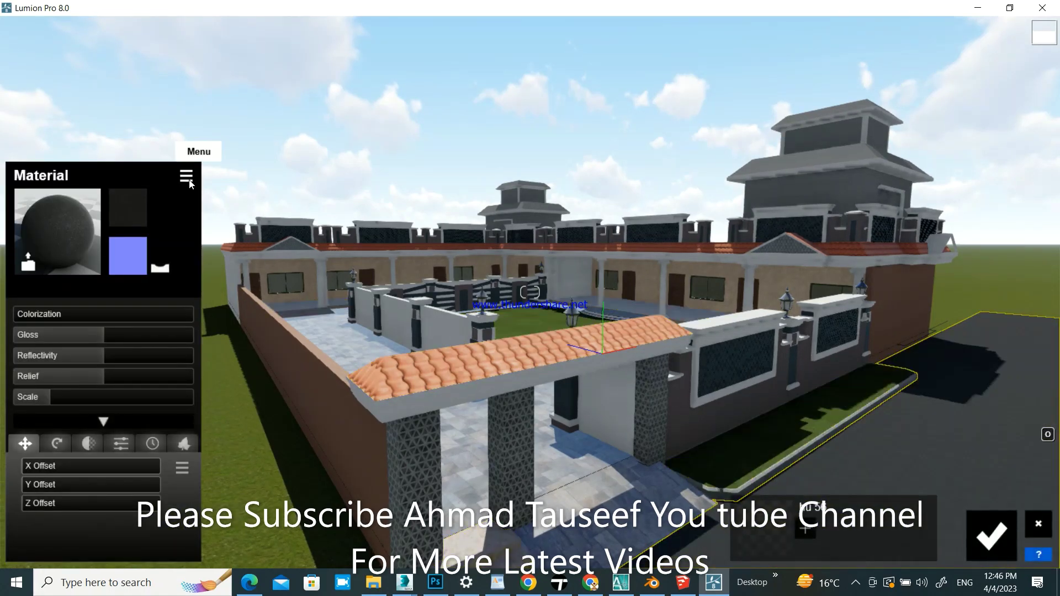
pyautogui.click(187, 176)
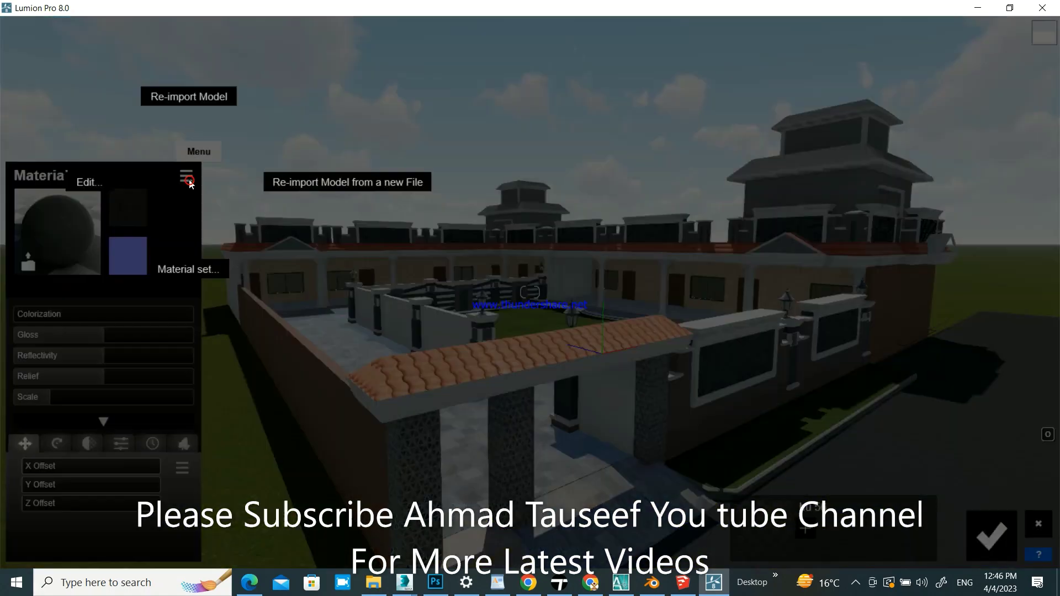
pyautogui.click(187, 101)
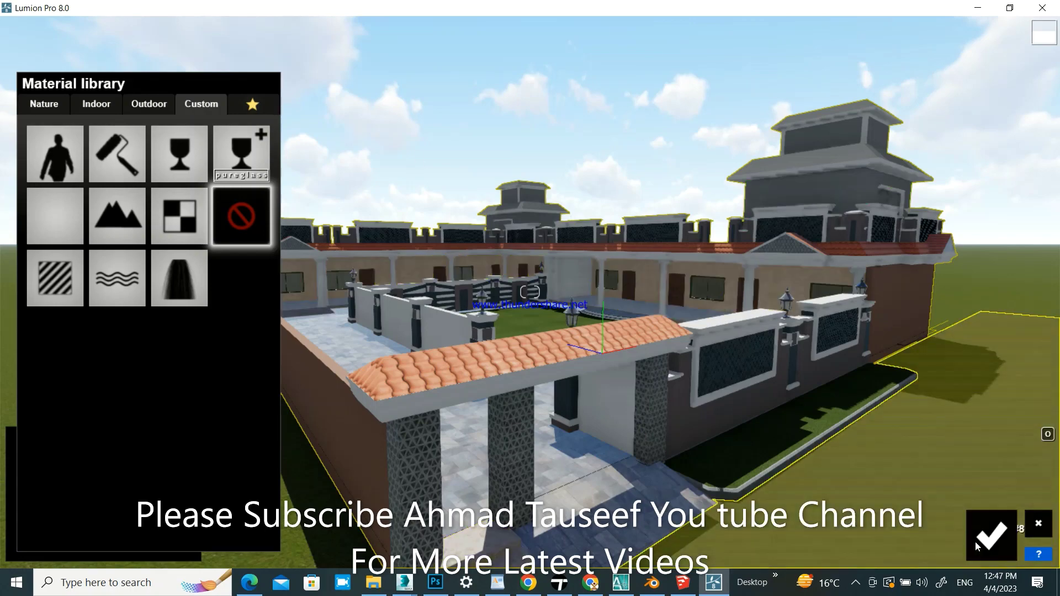
pyautogui.click(992, 534)
# - Fly the camera to the front wall's grass bed and enter Objects mode
pyautogui.press('d')
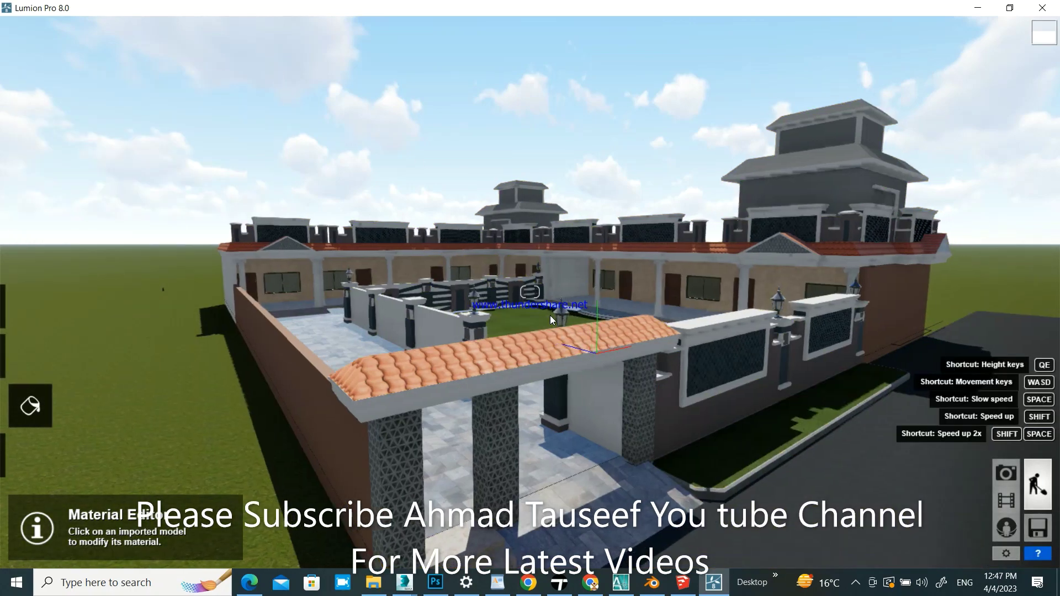
pyautogui.press('d')
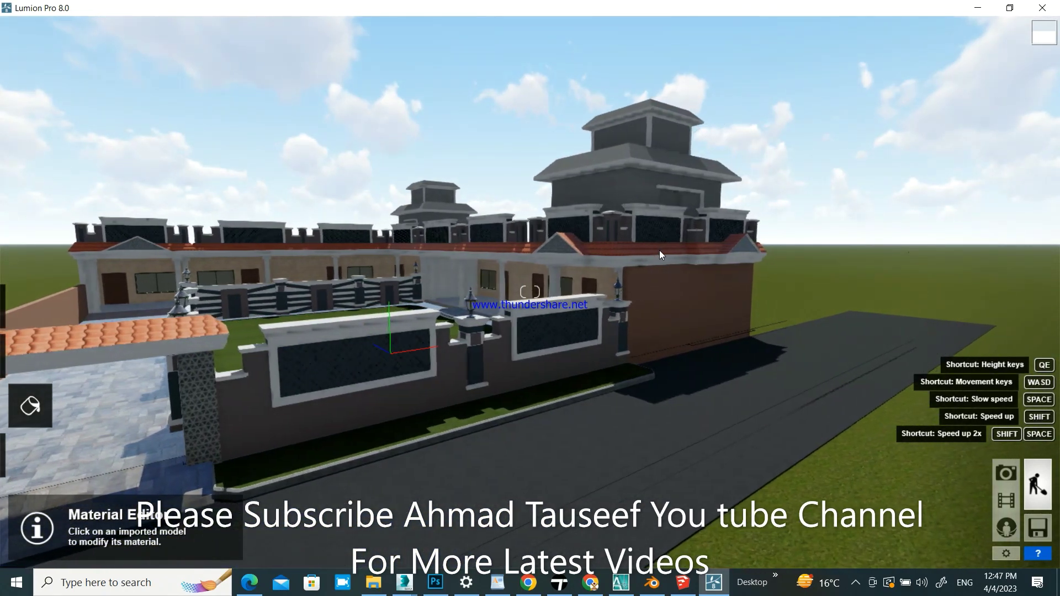
pyautogui.moveTo(644, 406)
pyautogui.mouseDown(button='right')
pyautogui.moveTo(618, 436)
pyautogui.moveTo(628, 419)
pyautogui.mouseUp(button='right')
pyautogui.press('w')
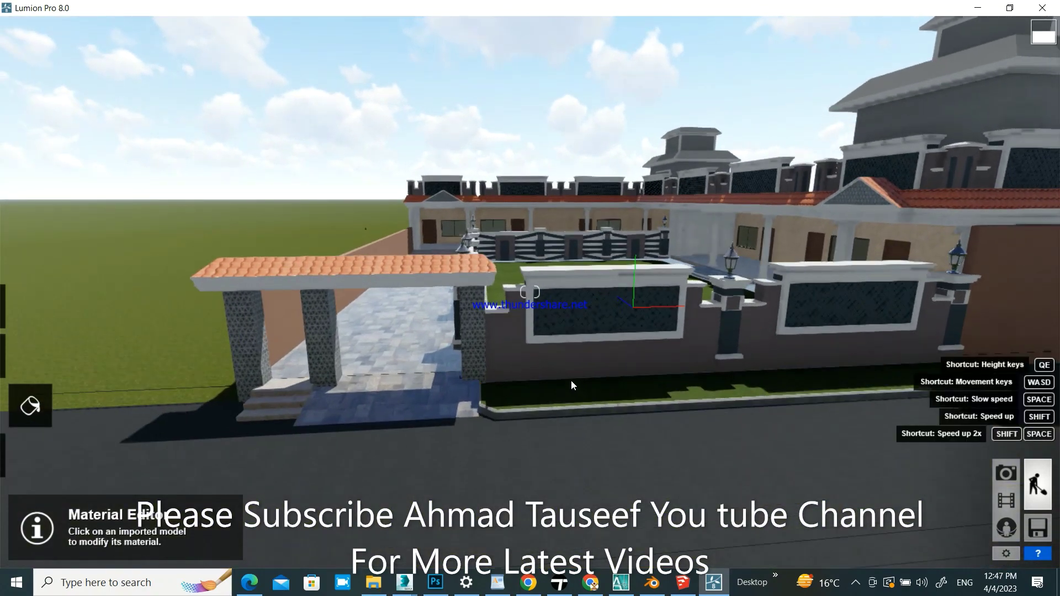
pyautogui.press('w')
pyautogui.press('w')
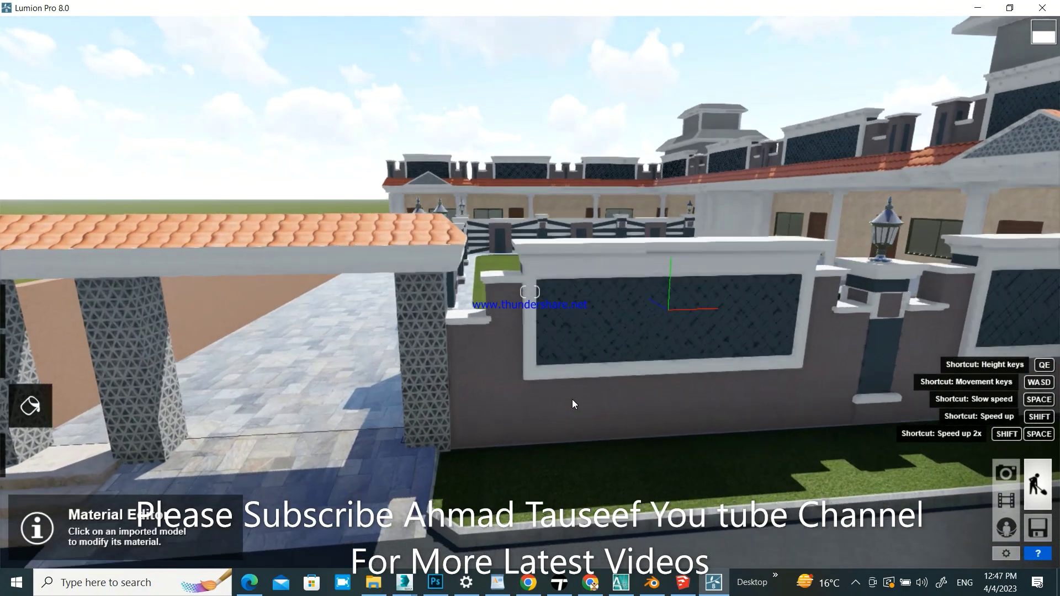
pyautogui.press('w')
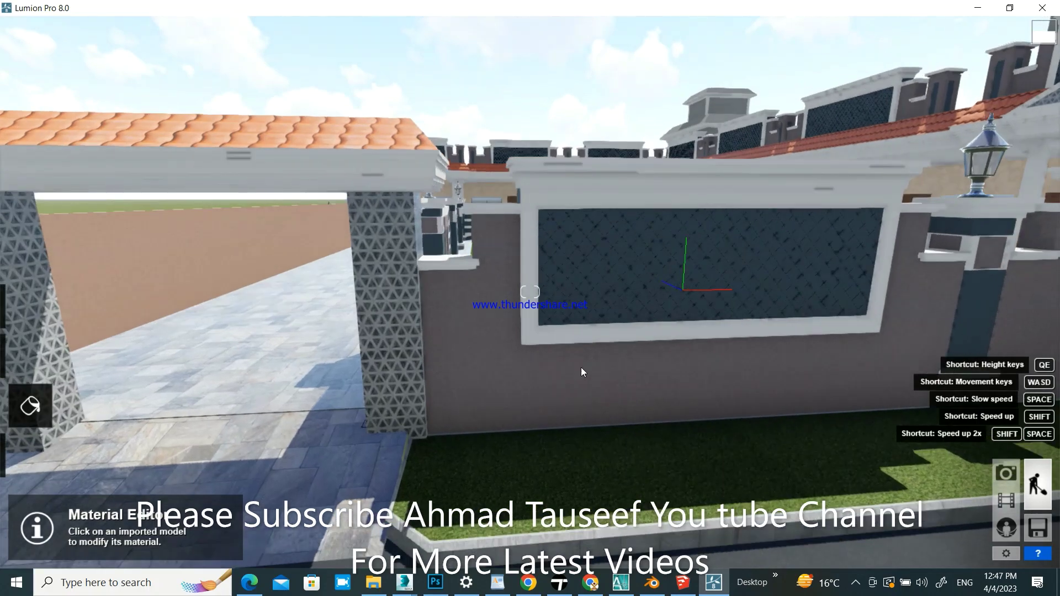
pyautogui.press('w')
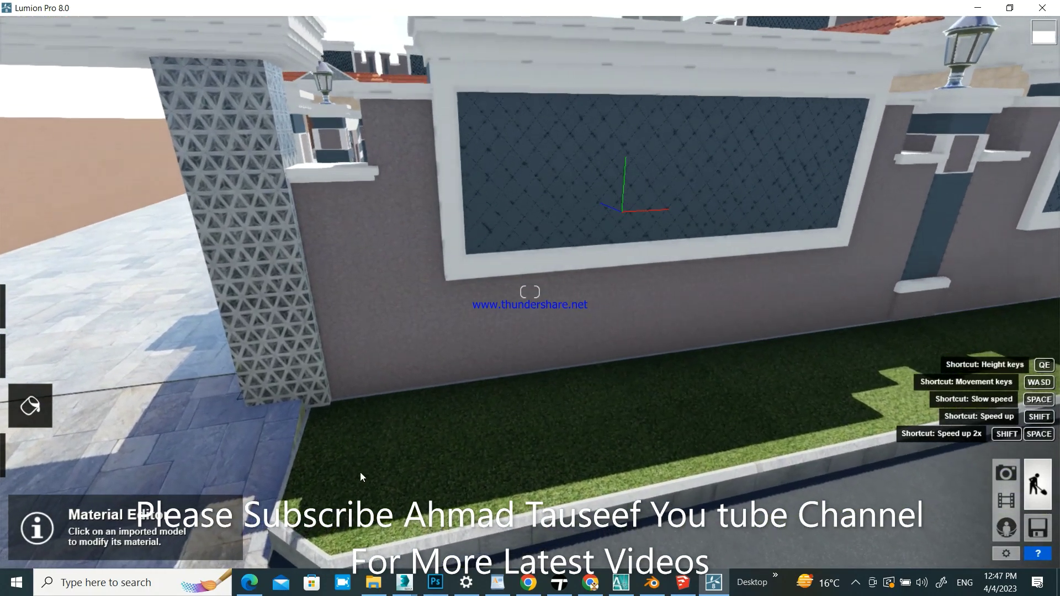
pyautogui.moveTo(29, 406)
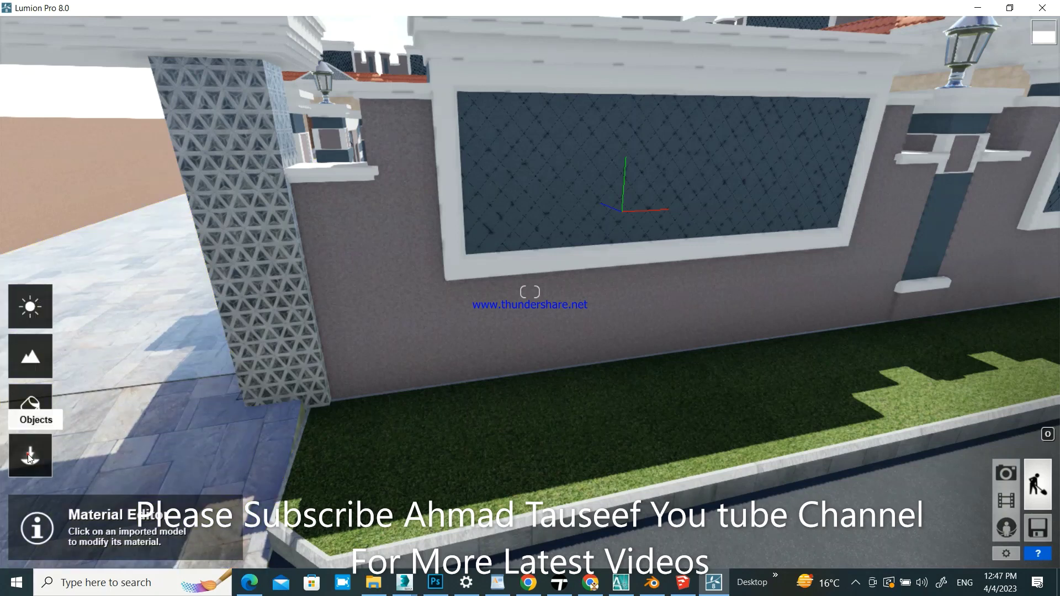
pyautogui.click(28, 454)
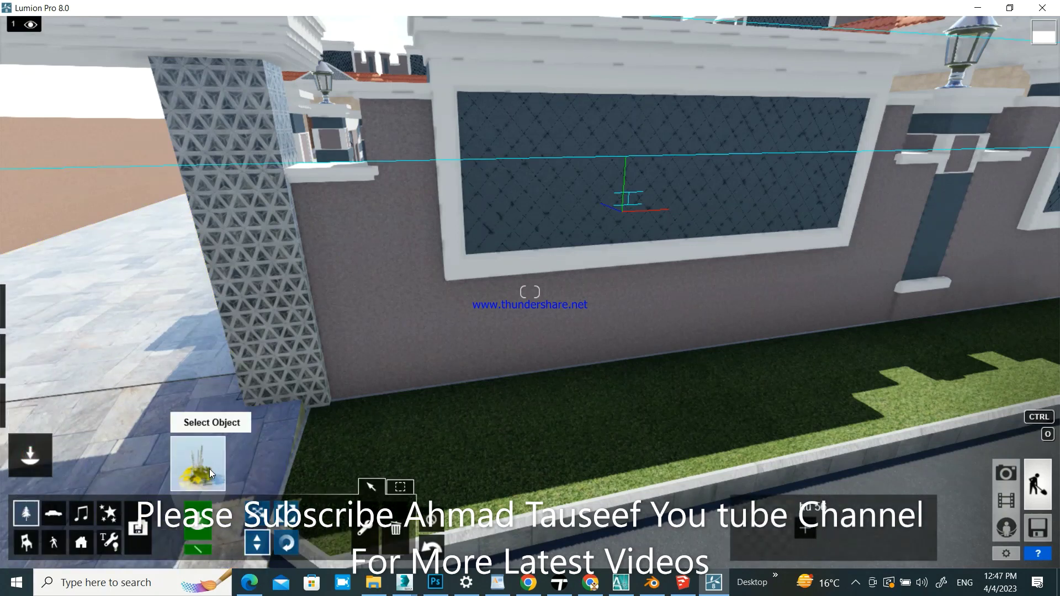
# - Choose a small palm from page 3 of the Nature Library and return to the wall bed
pyautogui.click(210, 469)
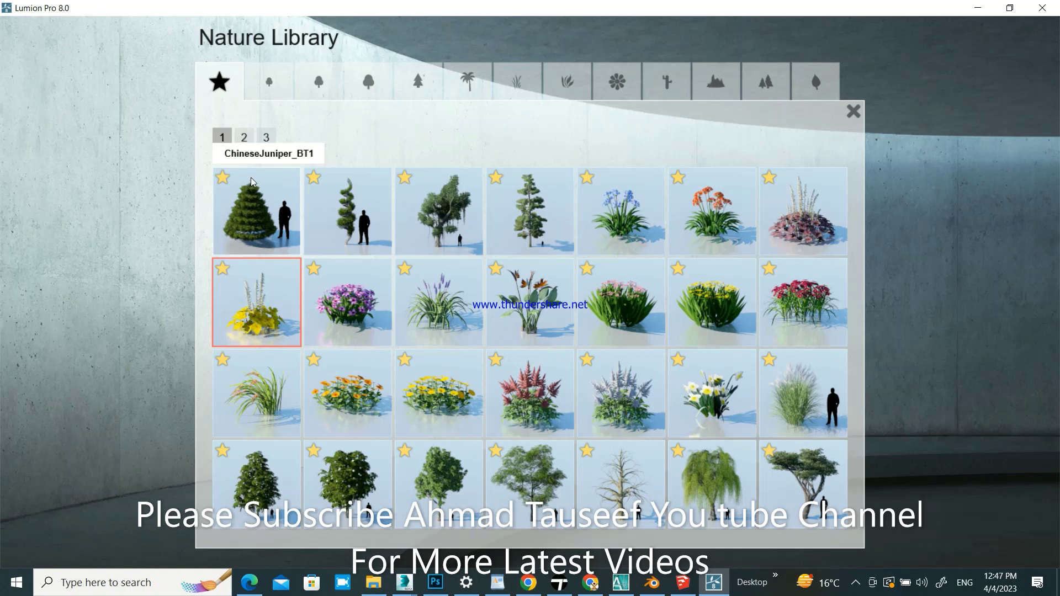
pyautogui.click(247, 144)
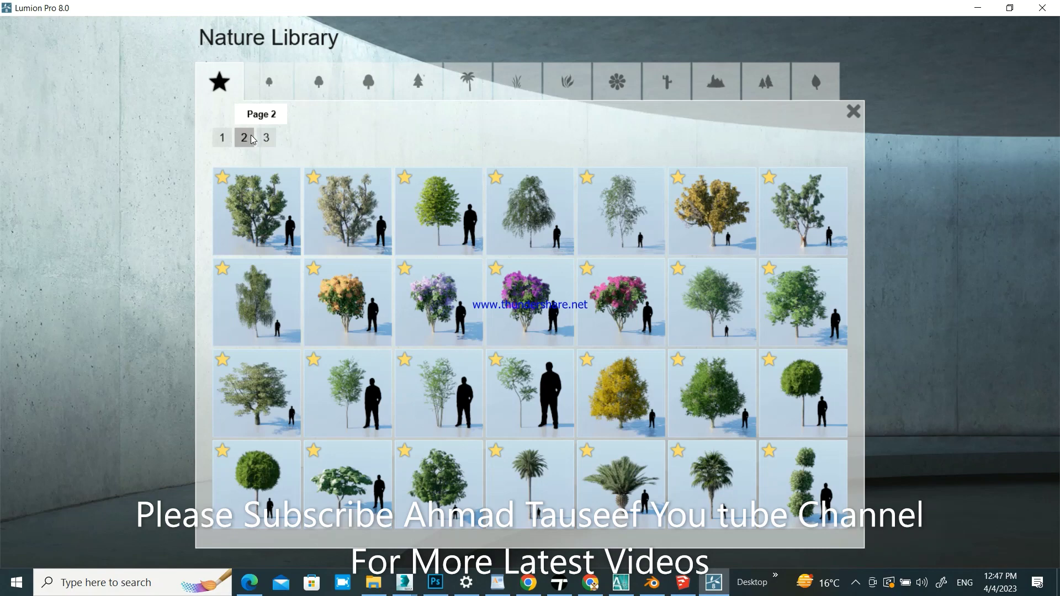
pyautogui.click(266, 138)
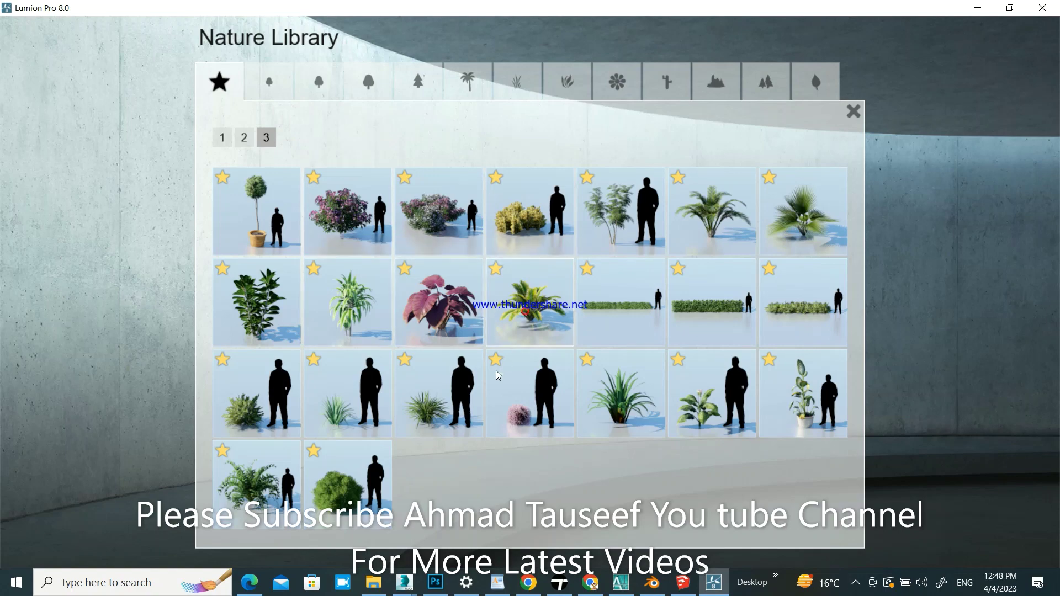
pyautogui.press('Escape')
pyautogui.moveTo(475, 399)
pyautogui.mouseDown(button='right')
pyautogui.moveTo(530, 291)
pyautogui.moveTo(473, 405)
pyautogui.mouseUp(button='right')
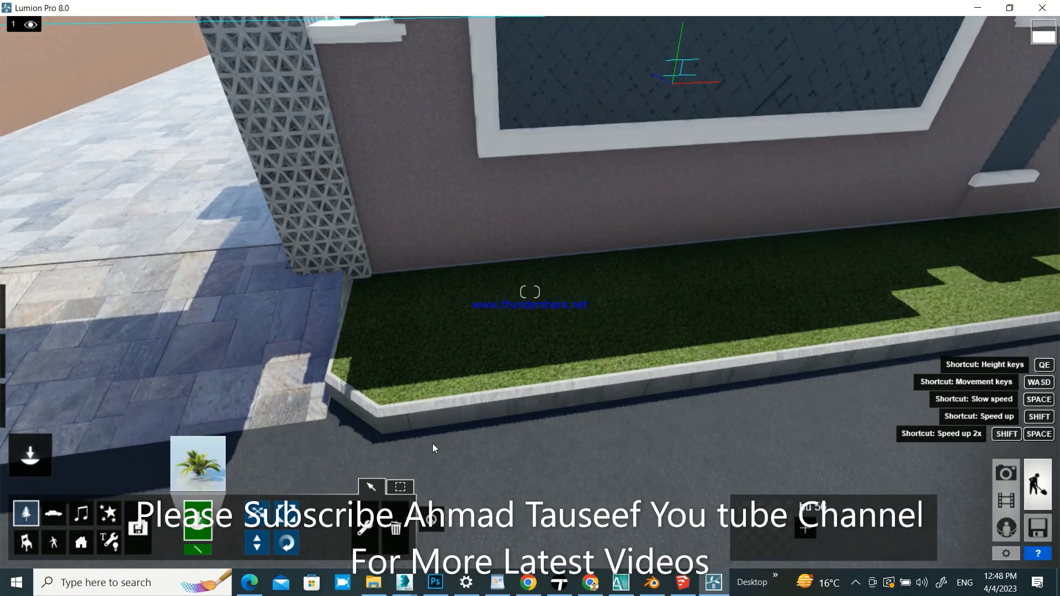
# - Place three sago palms along the front wall's planter bed
pyautogui.click(398, 383)
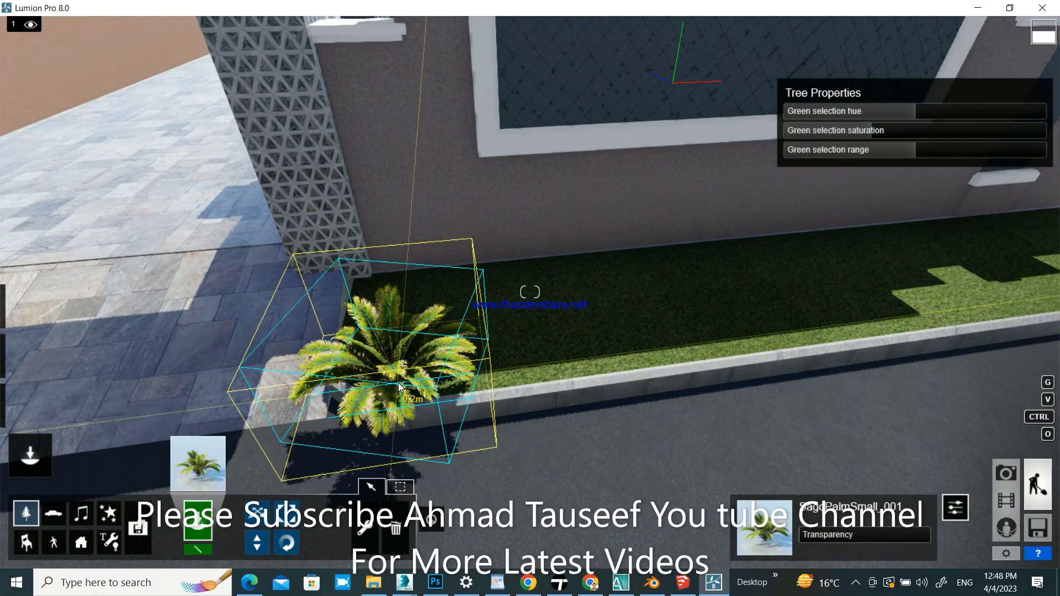
pyautogui.moveTo(399, 383)
pyautogui.mouseDown(button='right')
pyautogui.moveTo(497, 403)
pyautogui.moveTo(521, 352)
pyautogui.mouseUp(button='right')
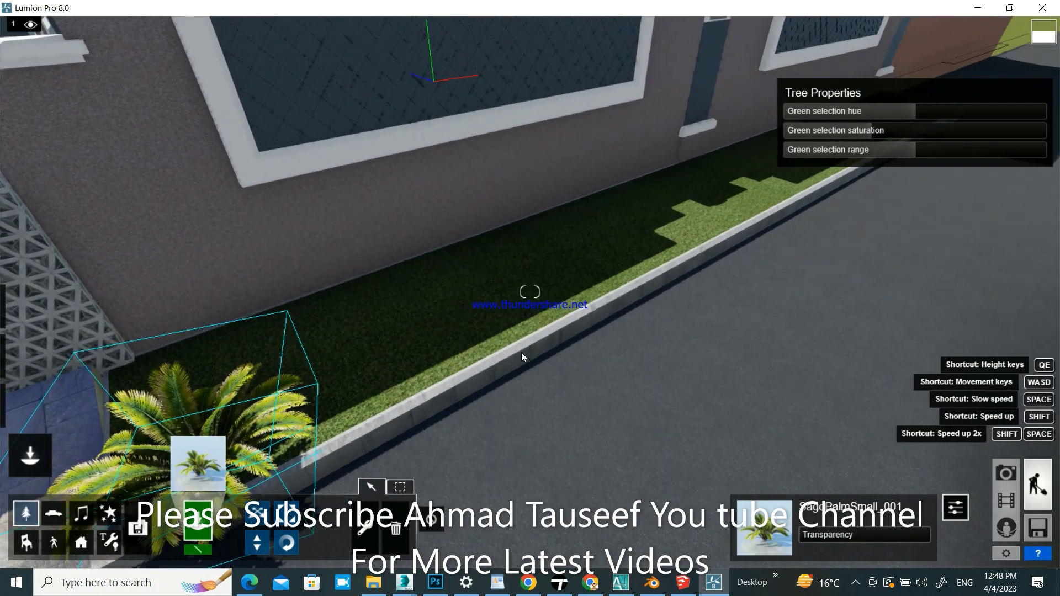
pyautogui.click(755, 201)
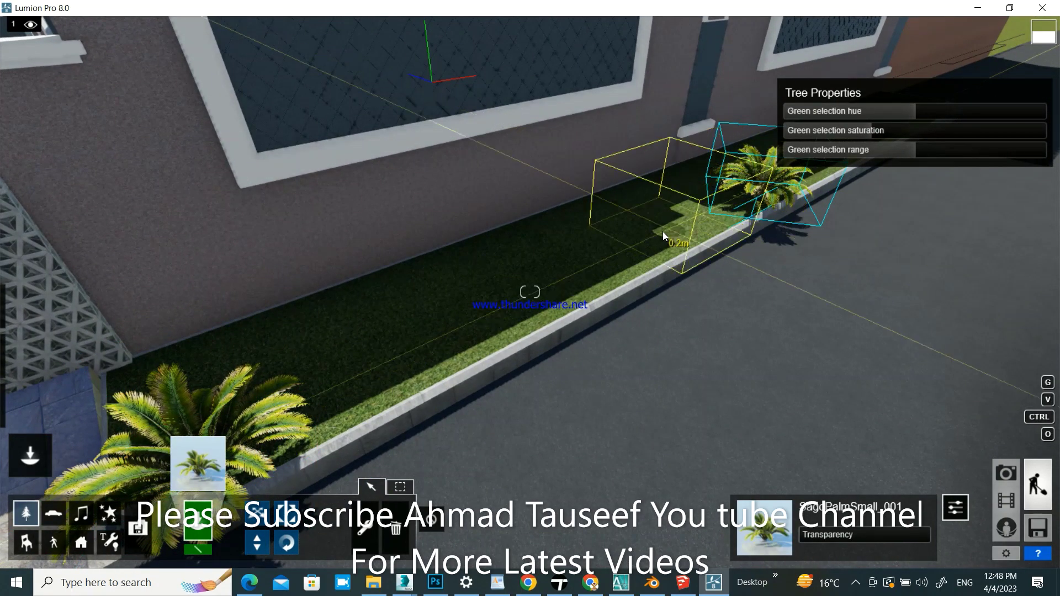
pyautogui.press('d')
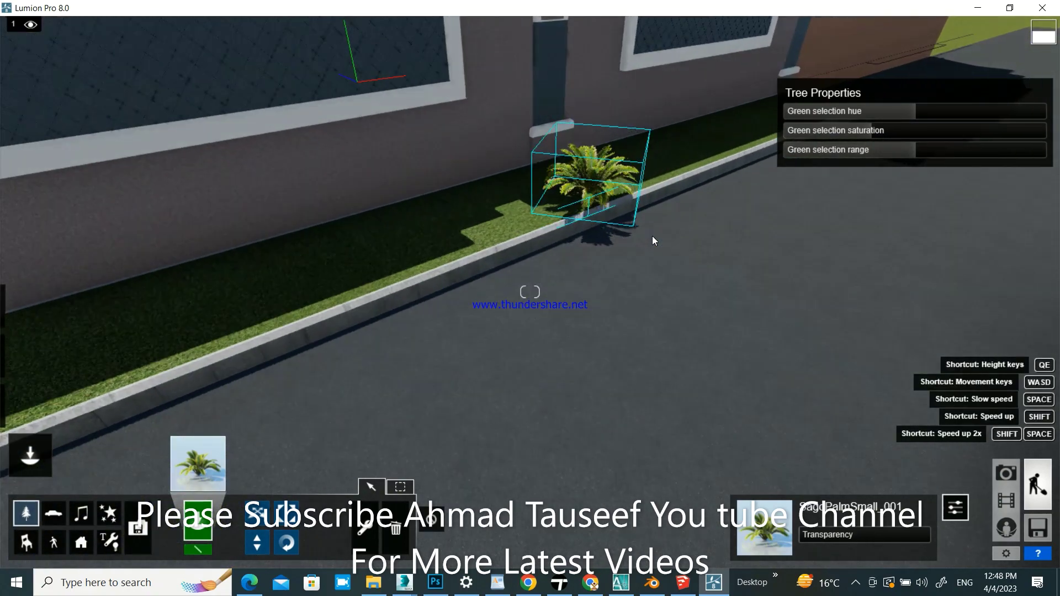
pyautogui.press('d')
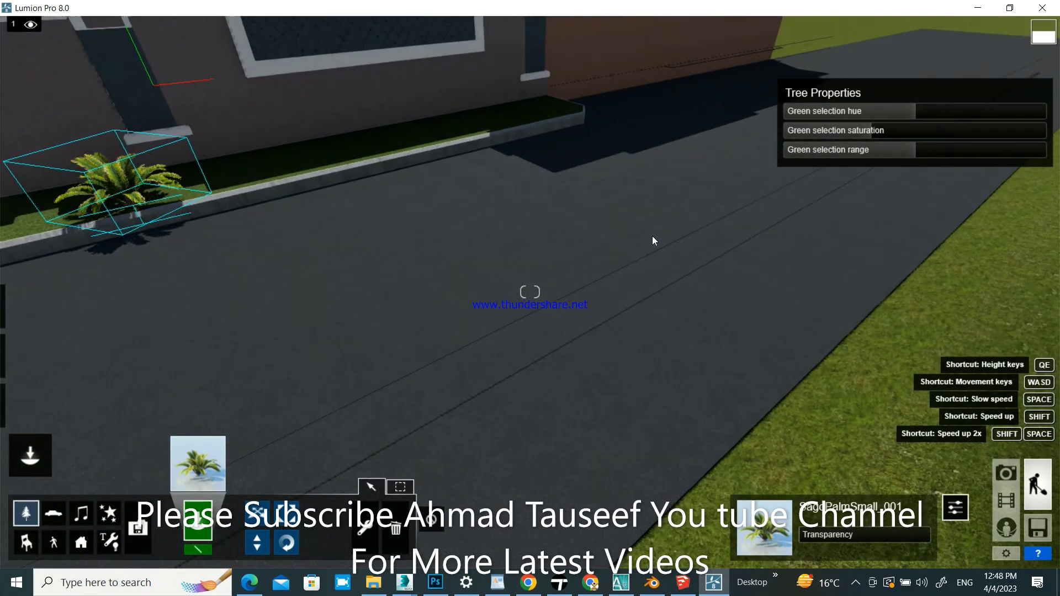
pyautogui.press('d')
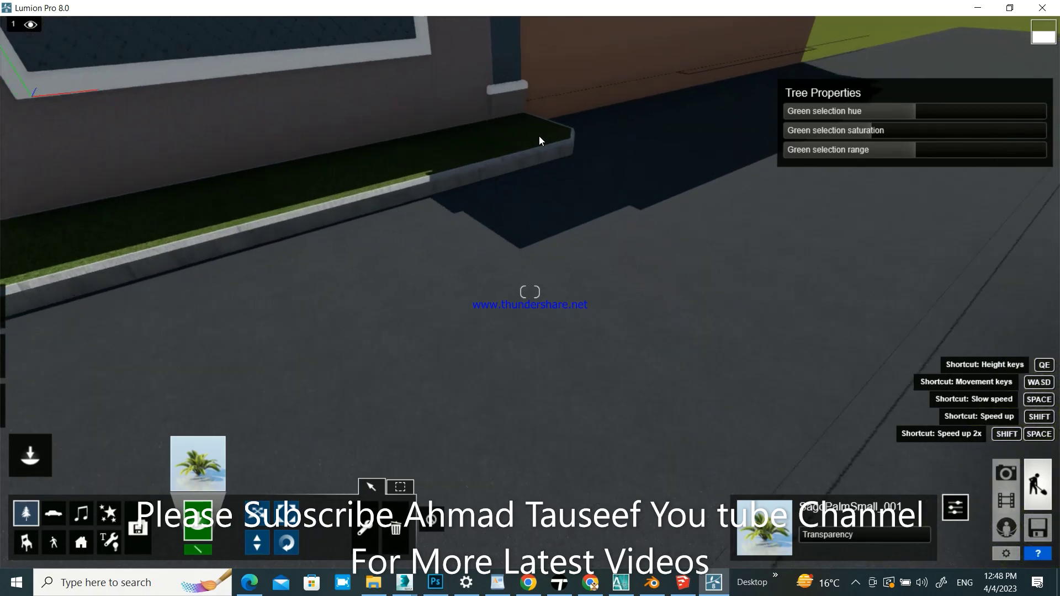
pyautogui.press('w')
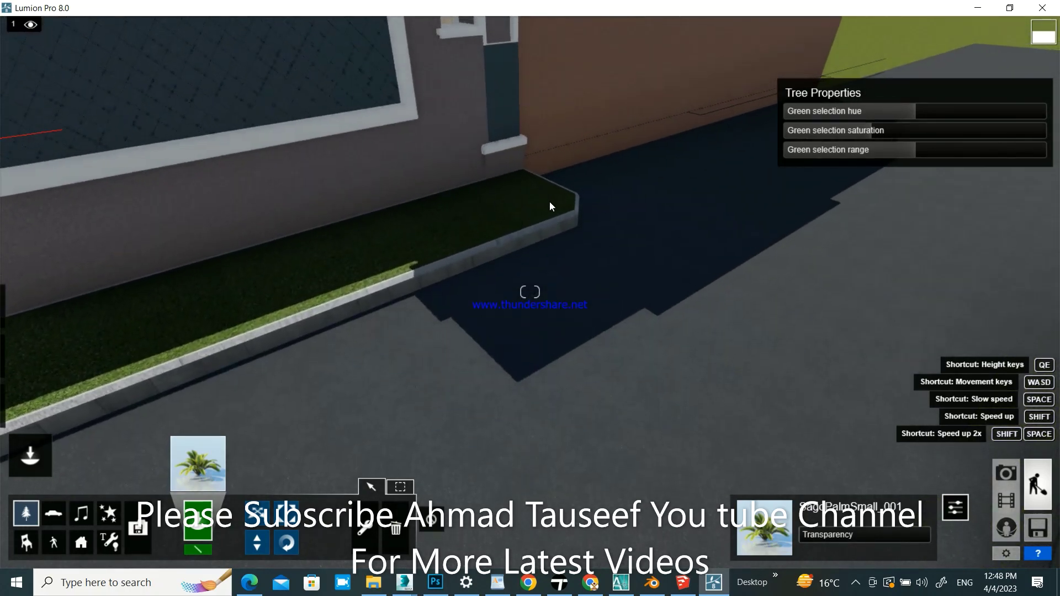
pyautogui.click(550, 203)
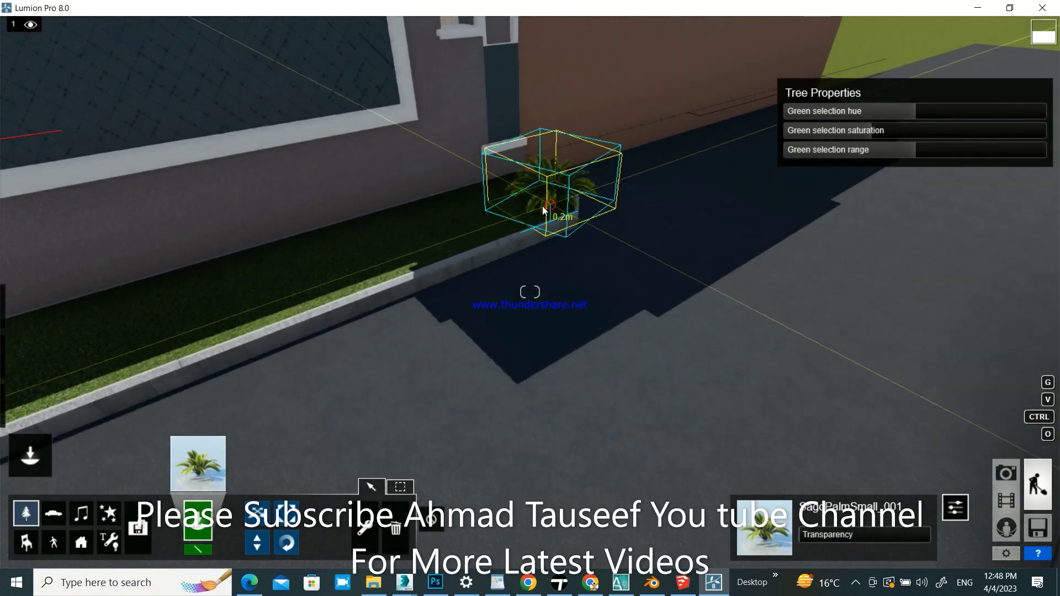
# - Face the wall, move closer, and reopen the Nature Library for another plant
pyautogui.moveTo(544, 210); pyautogui.dragTo(386, 204, button='right')
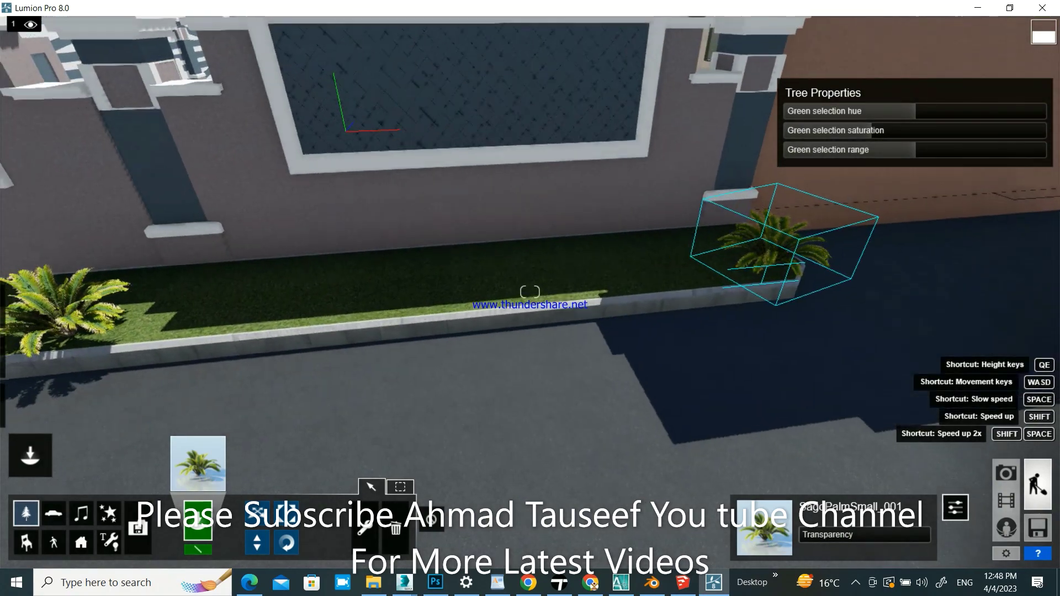
pyautogui.press('w')
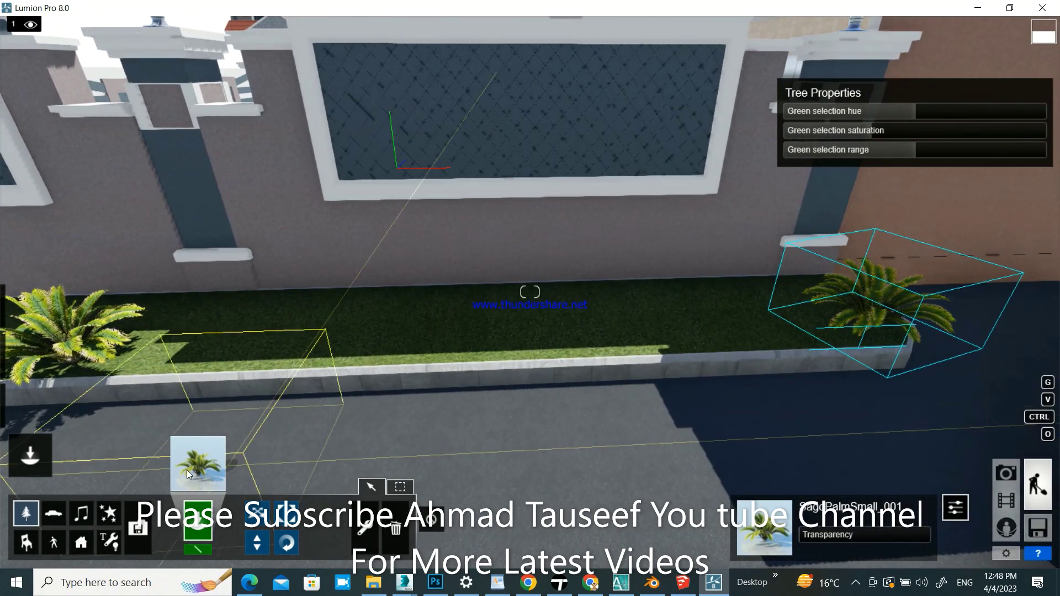
pyautogui.click(188, 473)
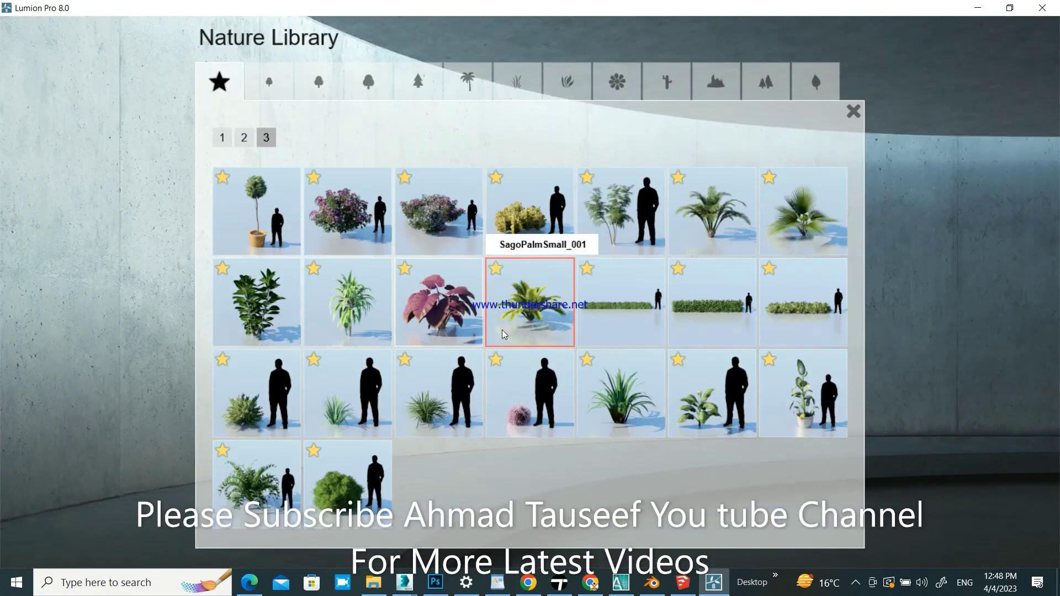
# - Place an enlarged Dracaena plant in the front wall planter bed
pyautogui.click(633, 345)
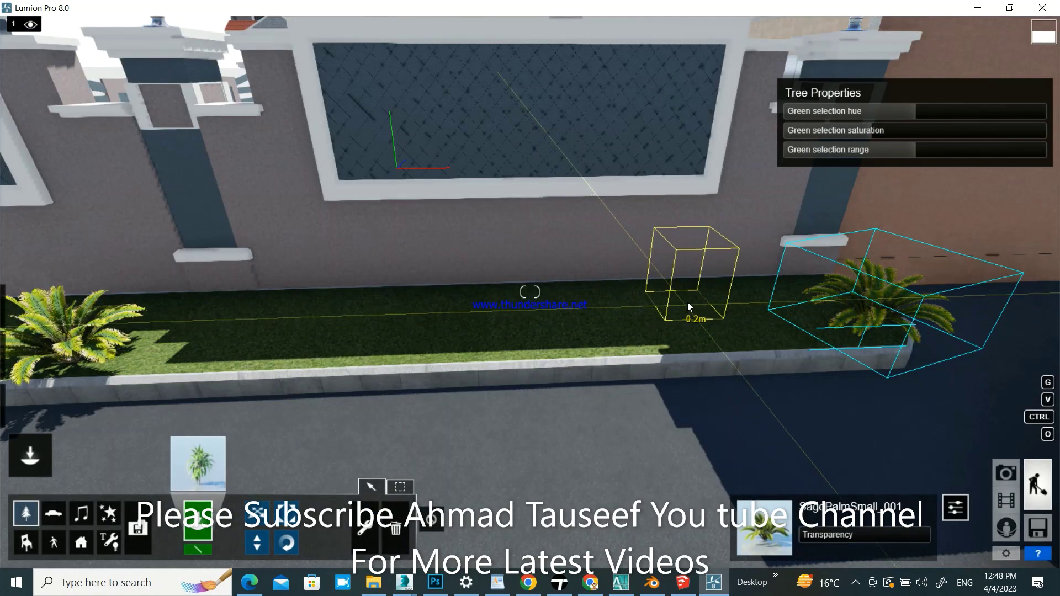
pyautogui.click(691, 305)
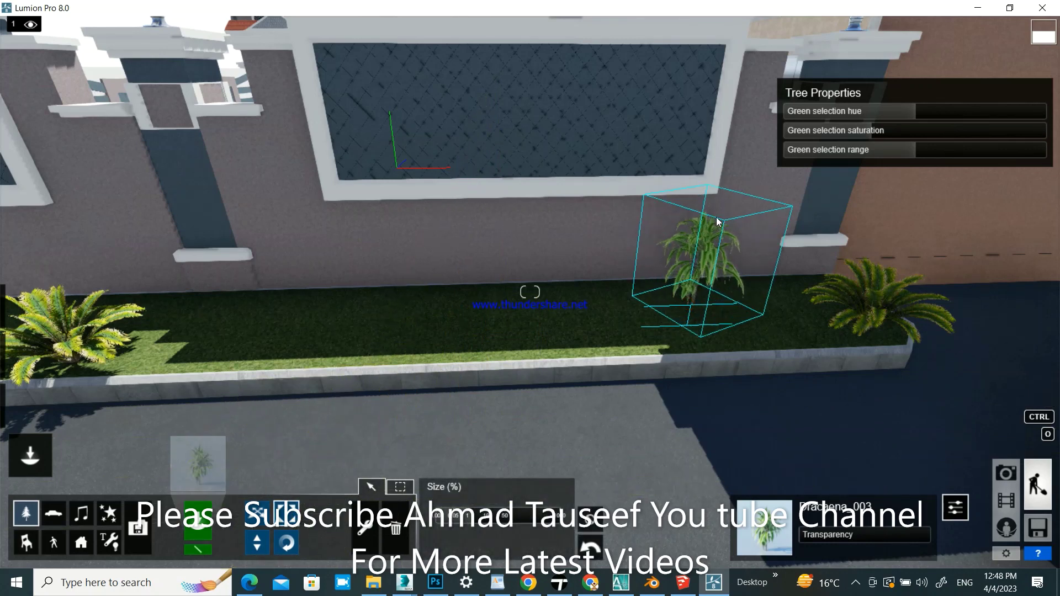
pyautogui.moveTo(717, 220); pyautogui.dragTo(723, 152)
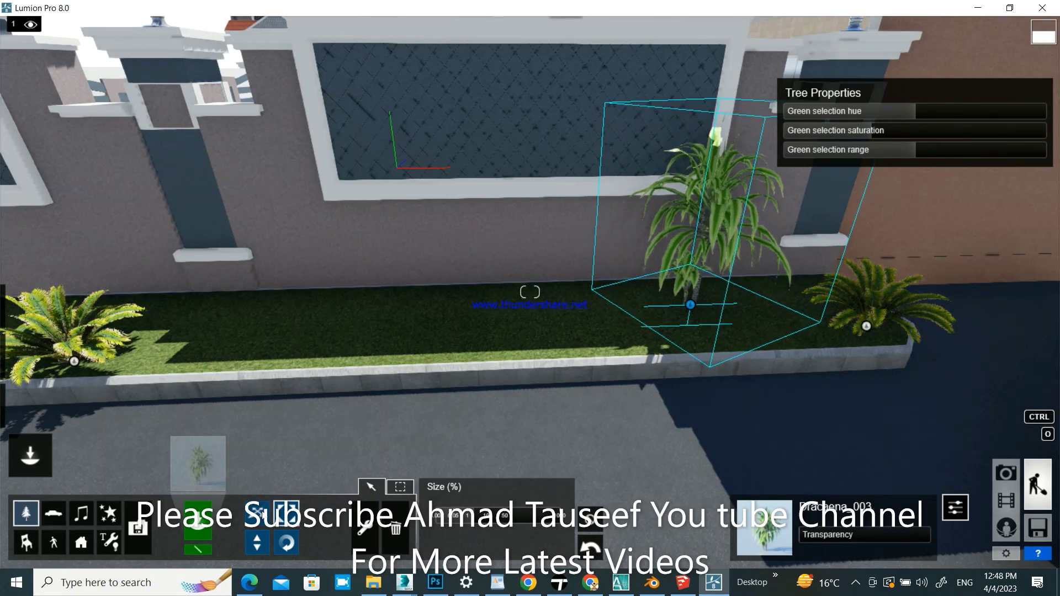
pyautogui.moveTo(689, 305)
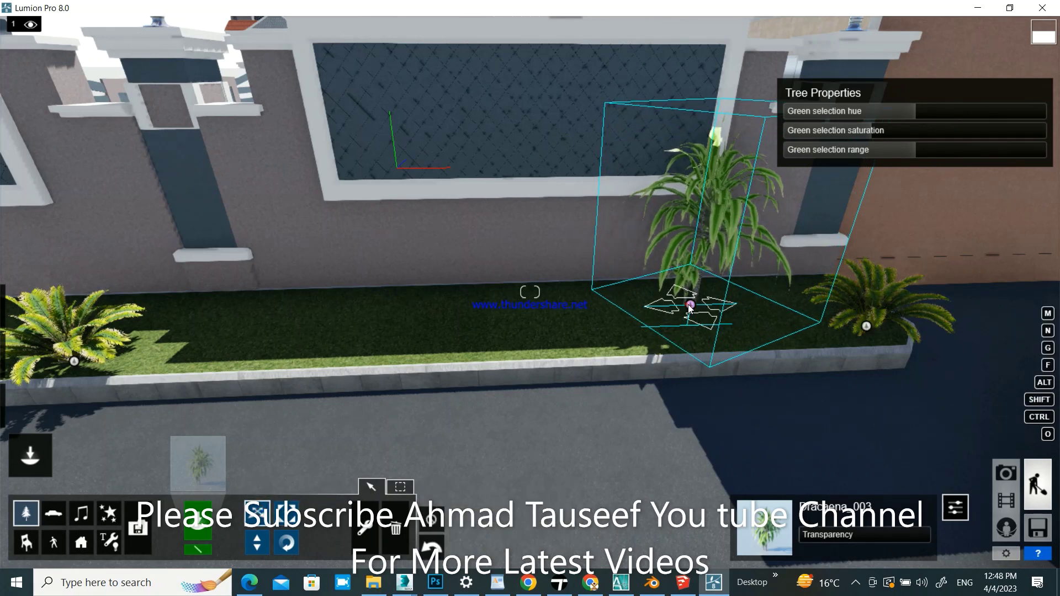
pyautogui.moveTo(700, 313); pyautogui.dragTo(346, 311)
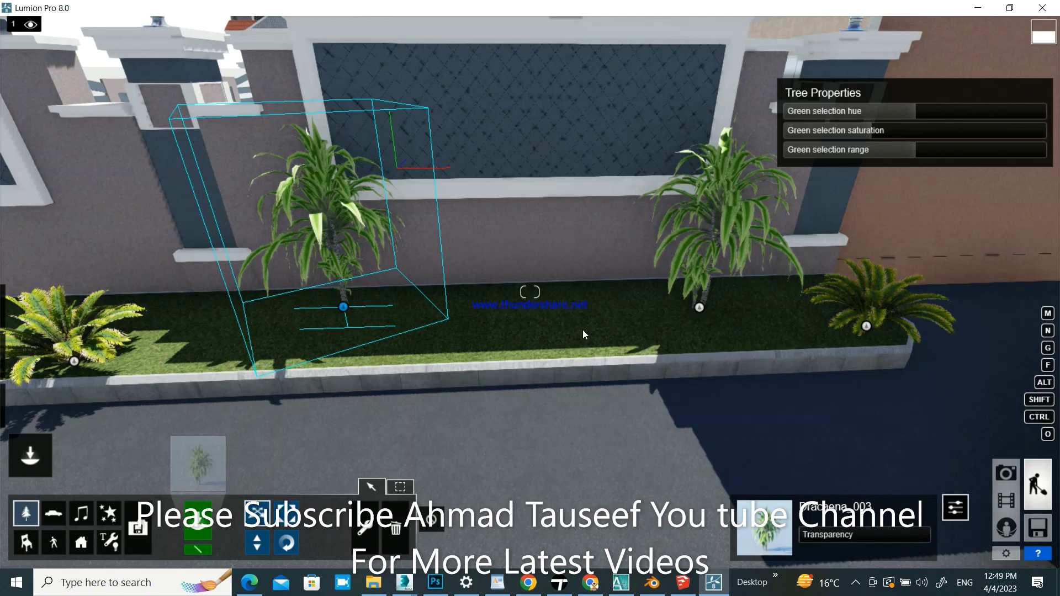
# - Leave two Dracaena copies further left along the wall, the first 2.81m away
pyautogui.press('a')
pyautogui.press('a')
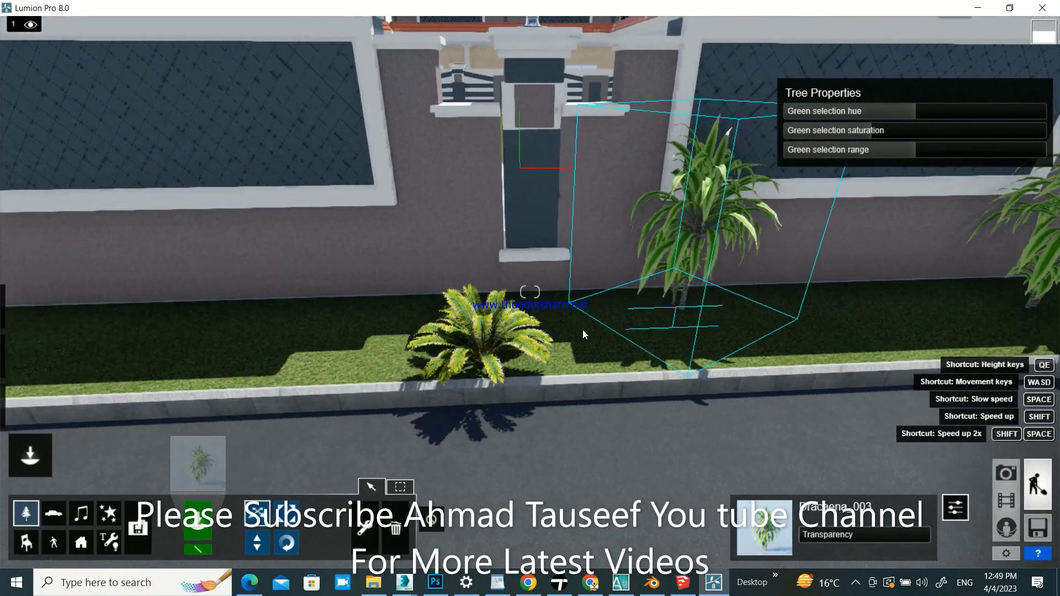
pyautogui.moveTo(781, 307)
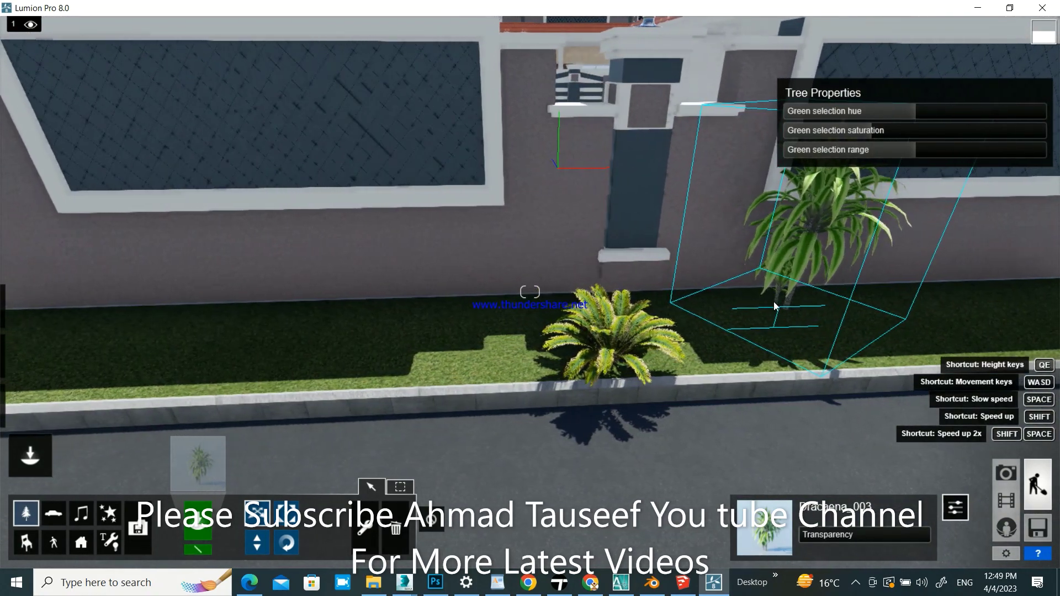
pyautogui.keyDown('alt'); pyautogui.moveTo(781, 307); pyautogui.dragTo(511, 312); pyautogui.keyUp('alt')
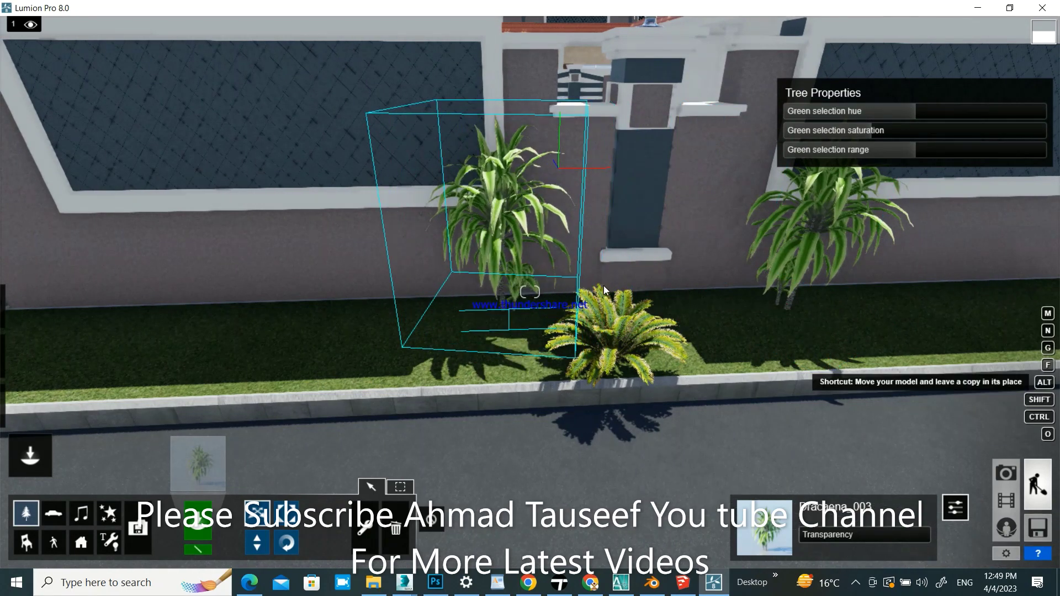
pyautogui.press('a')
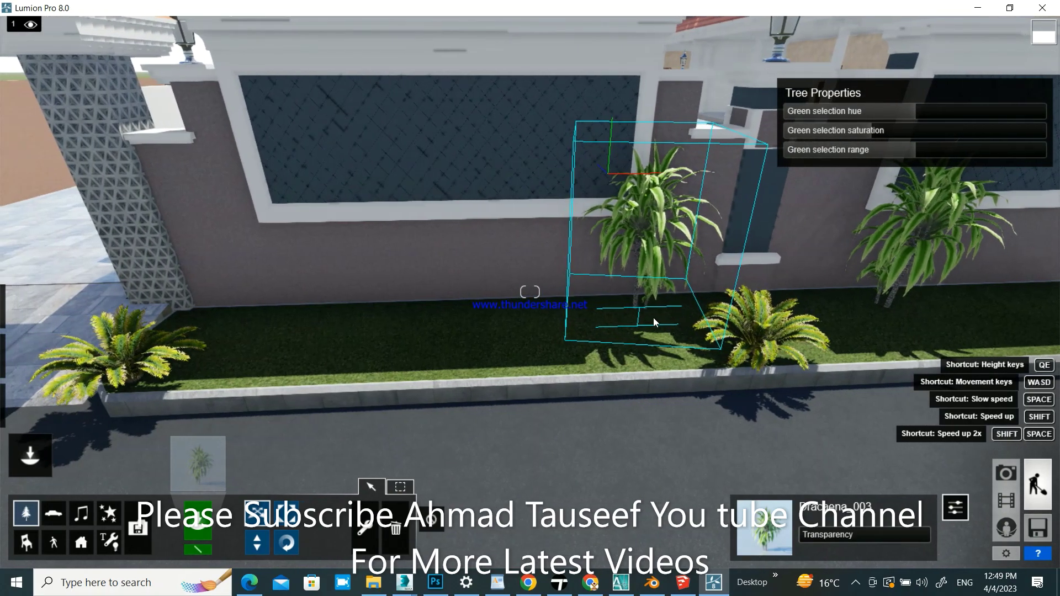
pyautogui.moveTo(640, 313)
pyautogui.mouseDown()
pyautogui.moveTo(296, 329)
pyautogui.moveTo(331, 333)
pyautogui.mouseUp()
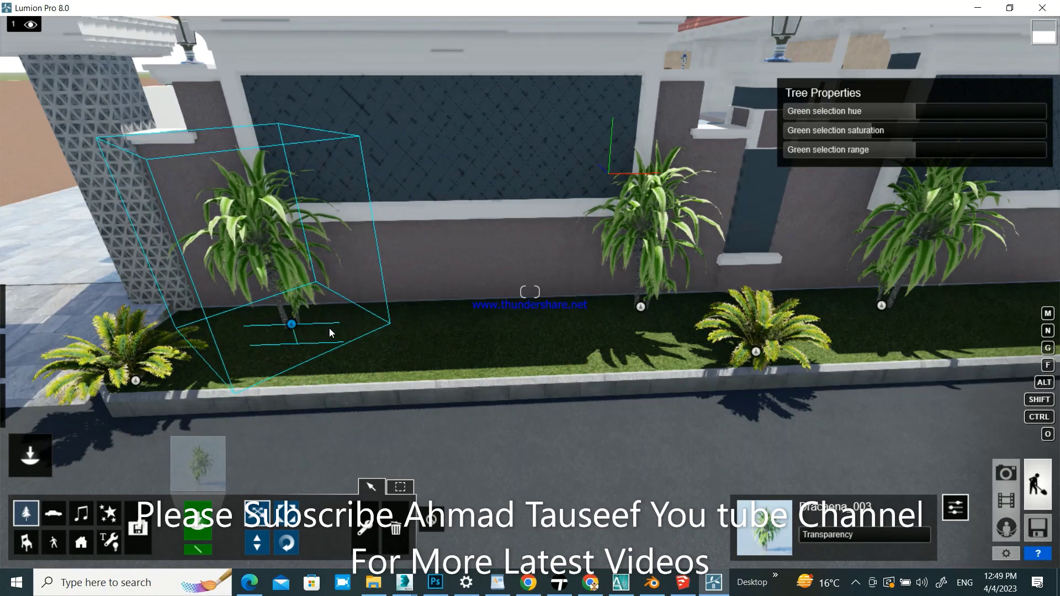
pyautogui.press('d')
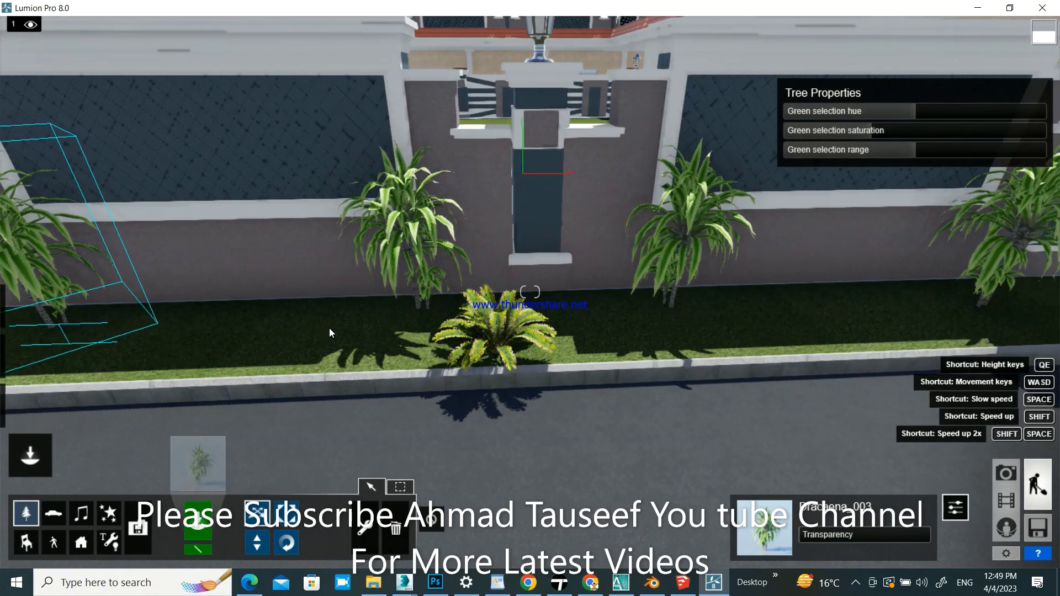
pyautogui.press('a')
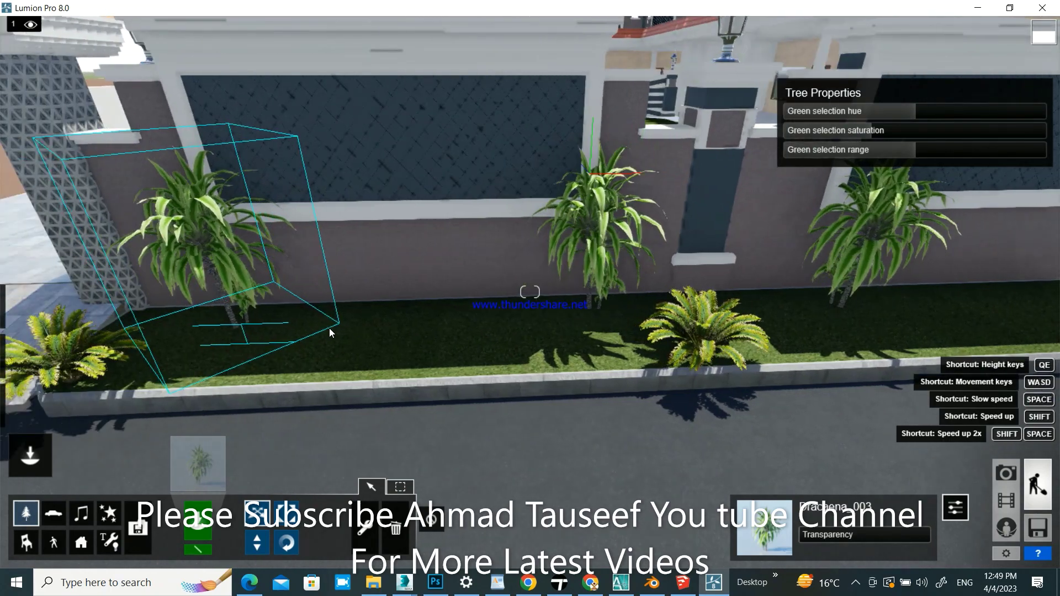
pyautogui.press('a')
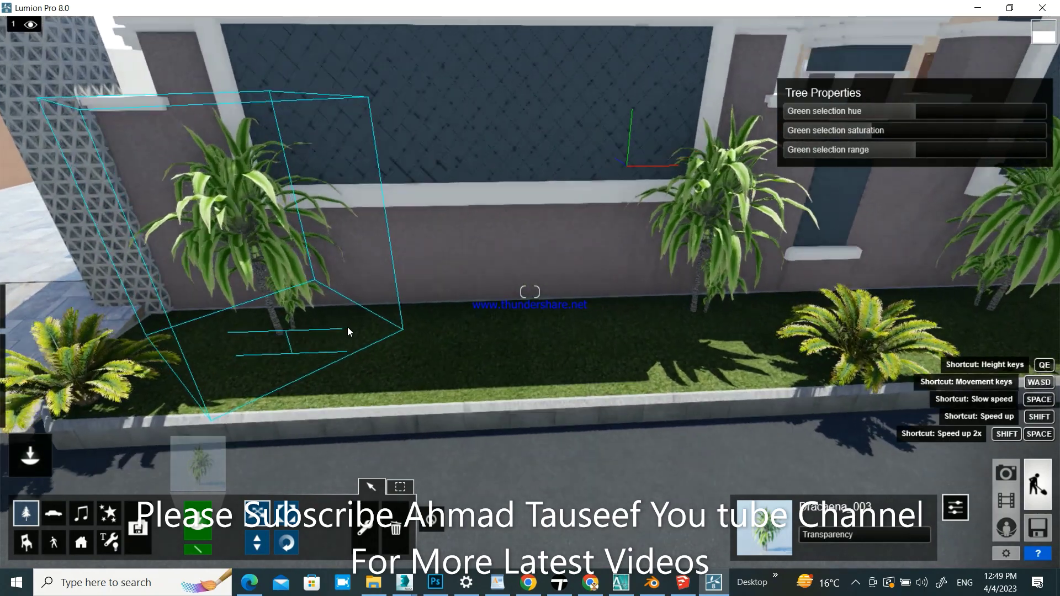
pyautogui.press('w')
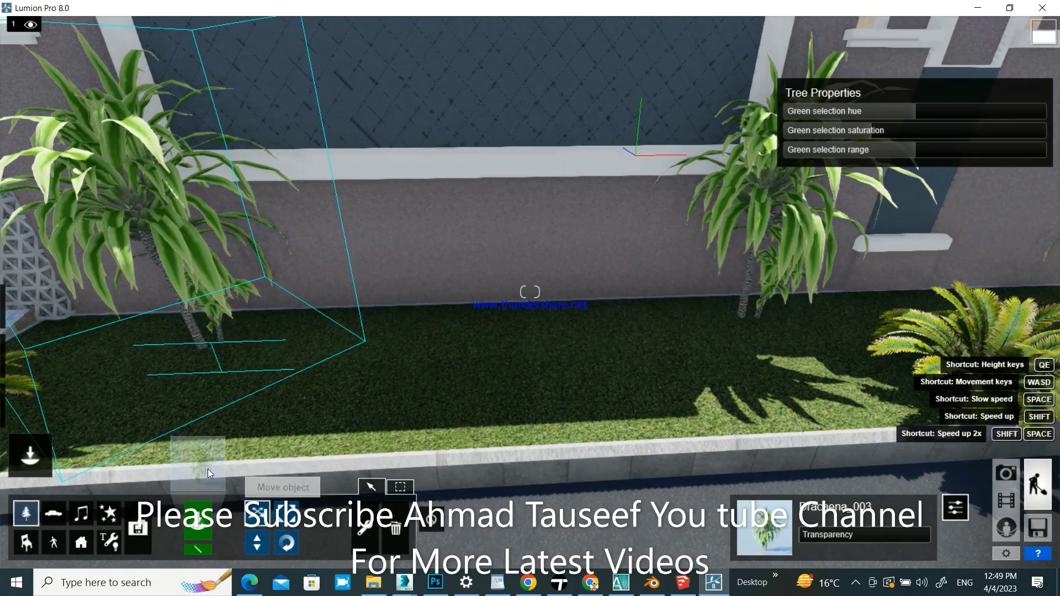
# - Bring up the Nature Library favourites at page 1, showing Baboon_Root_Purple_Grouped
pyautogui.click(208, 469)
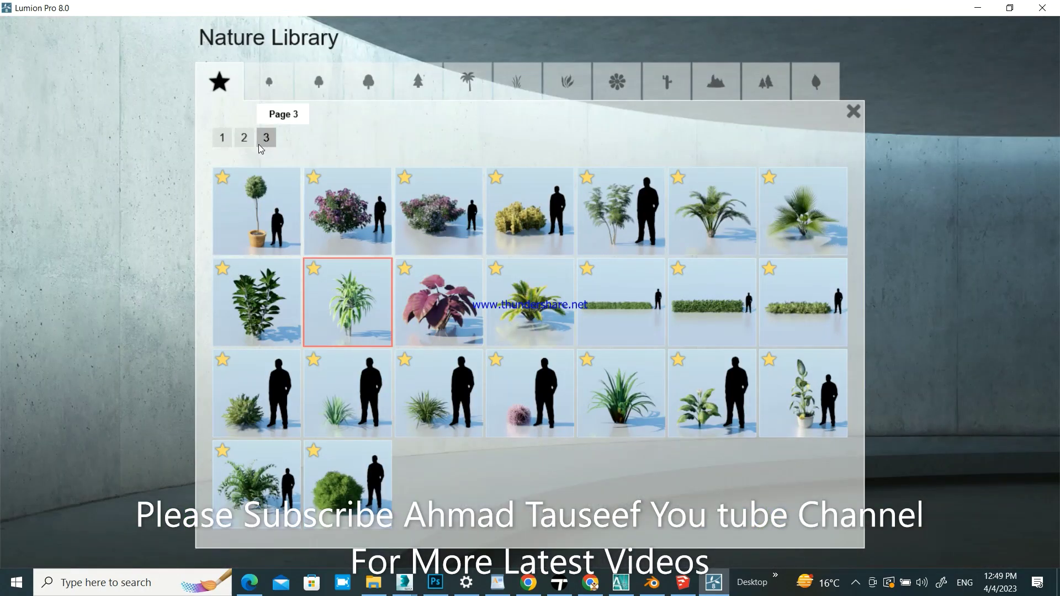
pyautogui.click(244, 139)
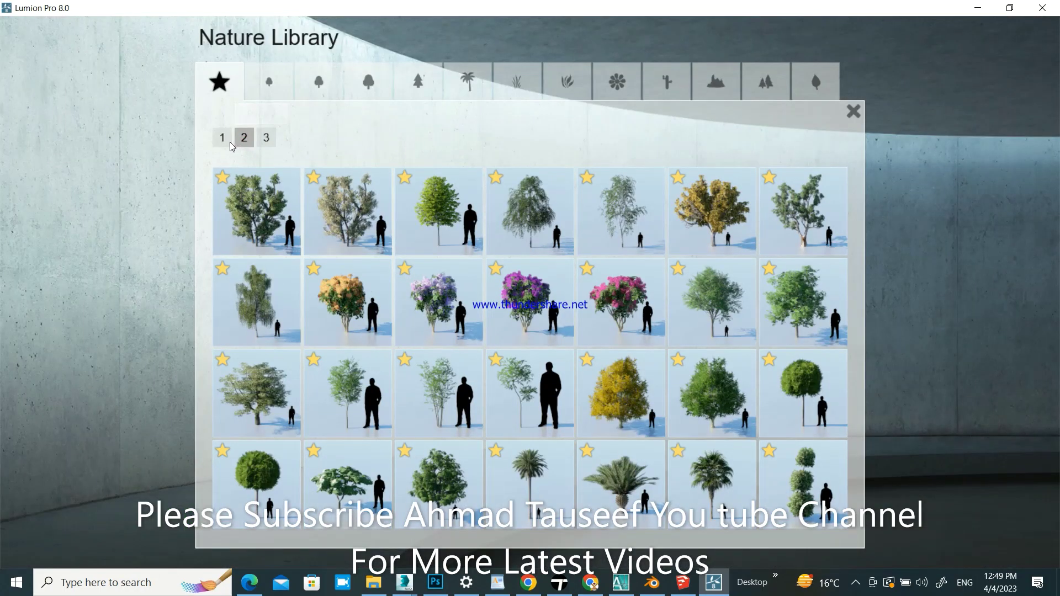
pyautogui.click(223, 140)
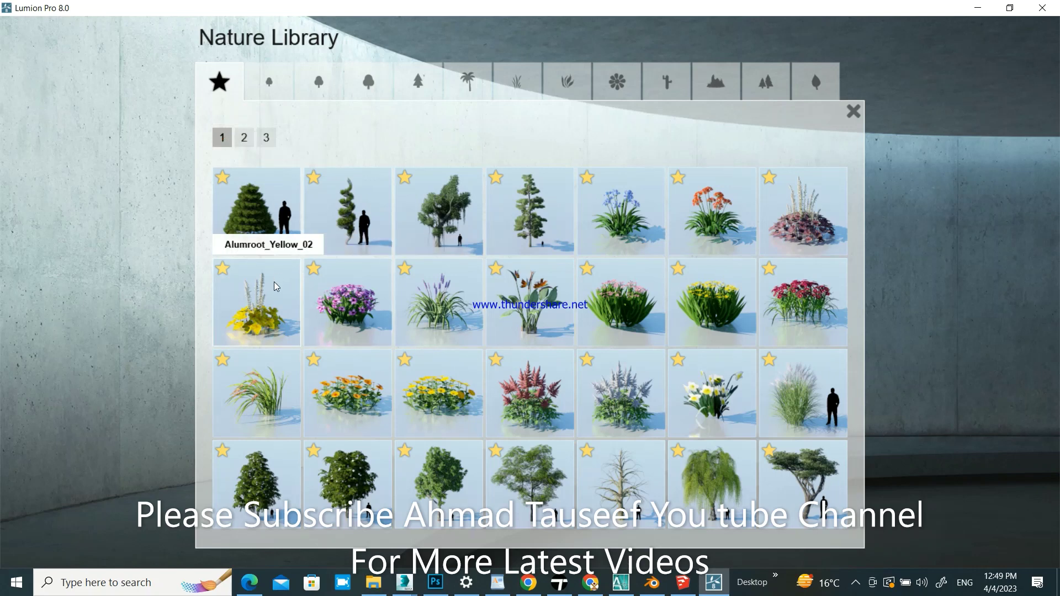
# - Choose Baboon Root Purple and plant a row of five flower clusters in the bed
pyautogui.click(357, 314)
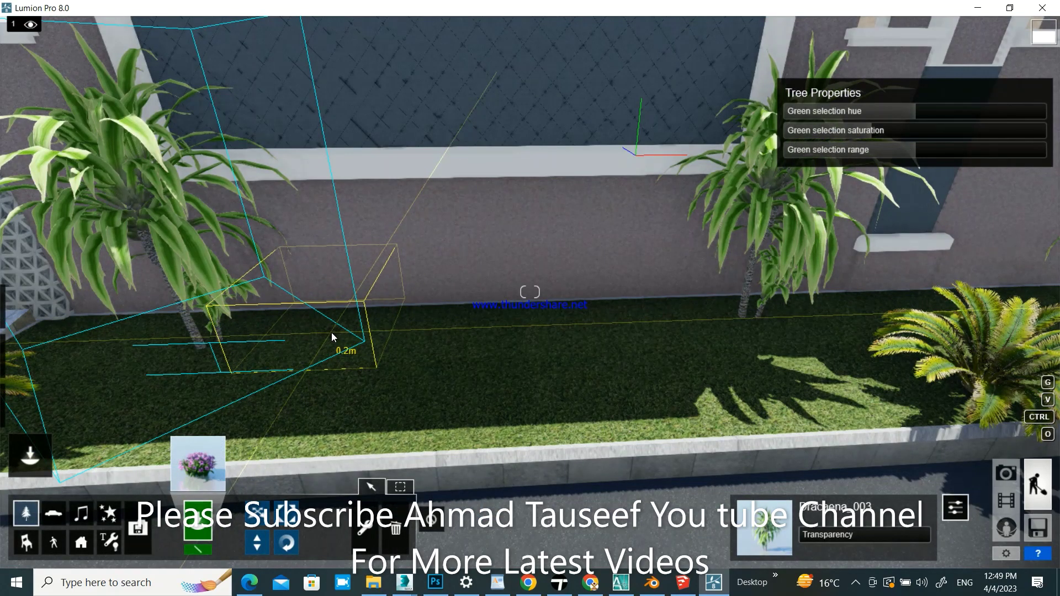
pyautogui.click(332, 334)
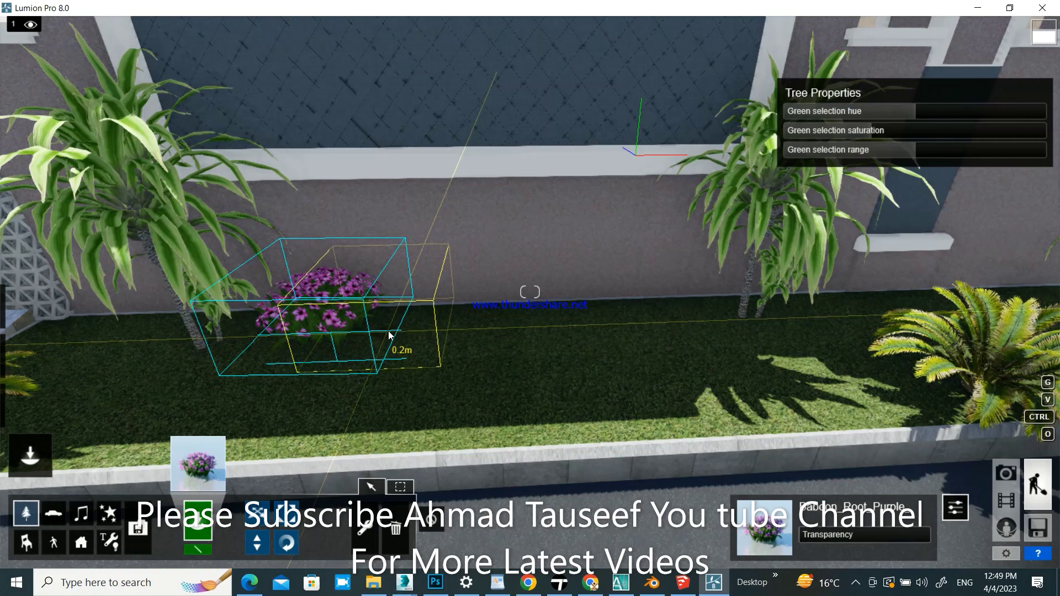
pyautogui.click(420, 333)
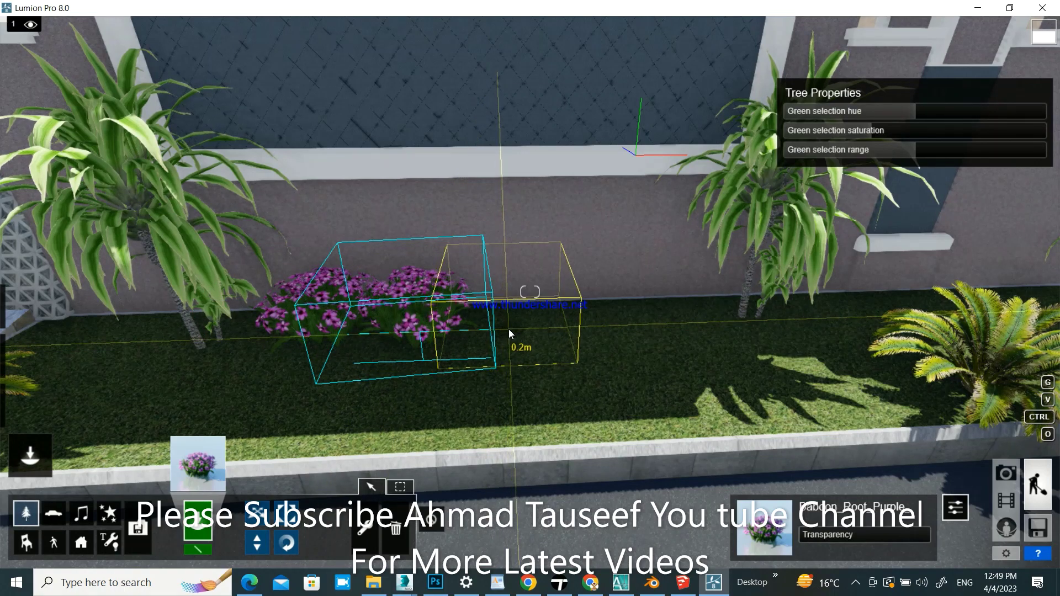
pyautogui.click(528, 330)
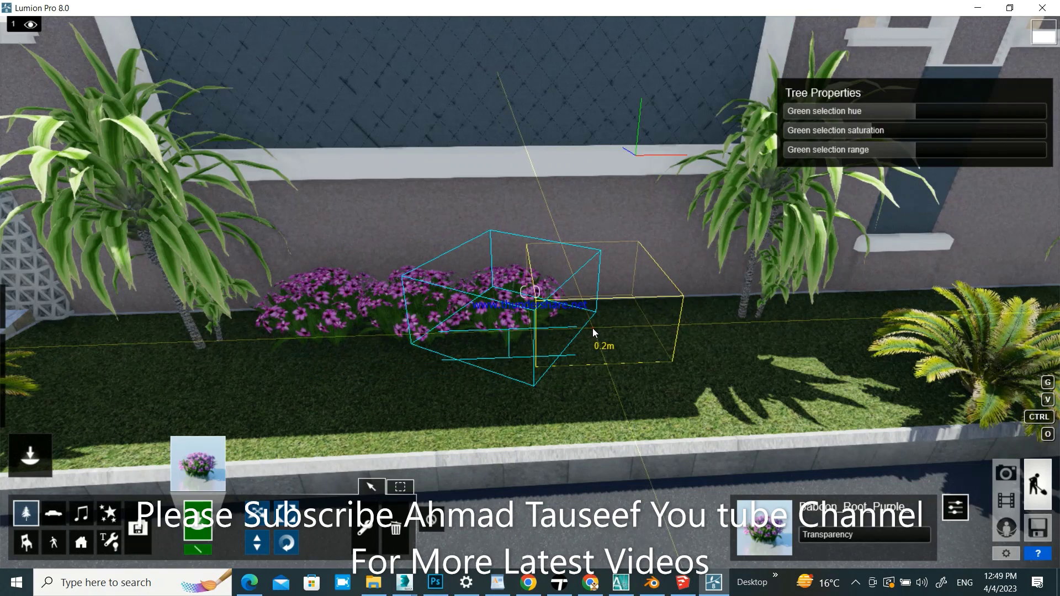
pyautogui.click(592, 329)
pyautogui.click(662, 329)
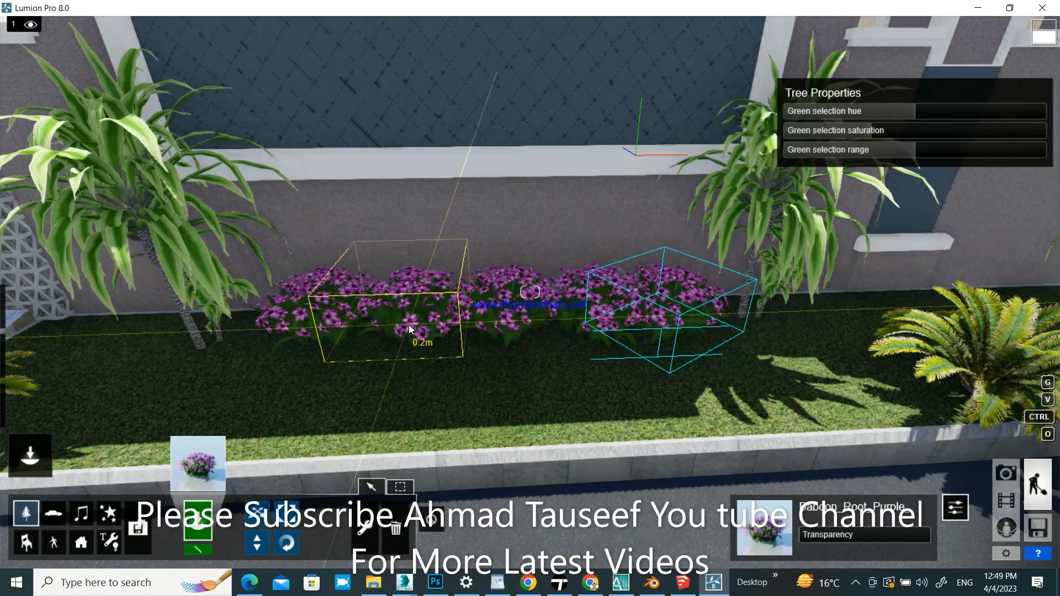
# - Plant four more purple flower clusters along the empty stretch of the bed
pyautogui.press('d')
pyautogui.press('d')
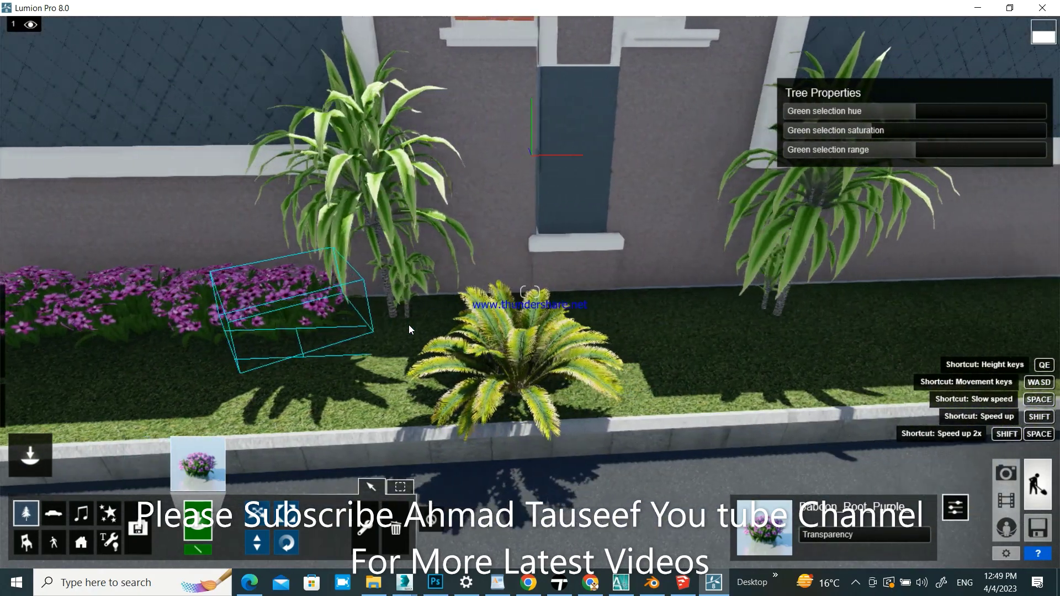
pyautogui.press('d')
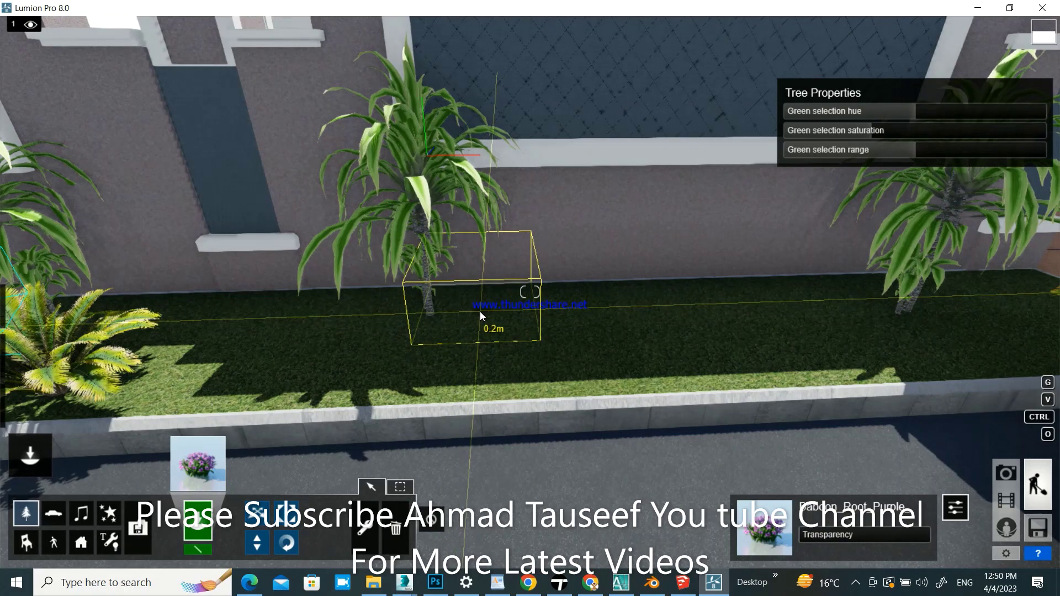
pyautogui.click(479, 311)
pyautogui.click(558, 310)
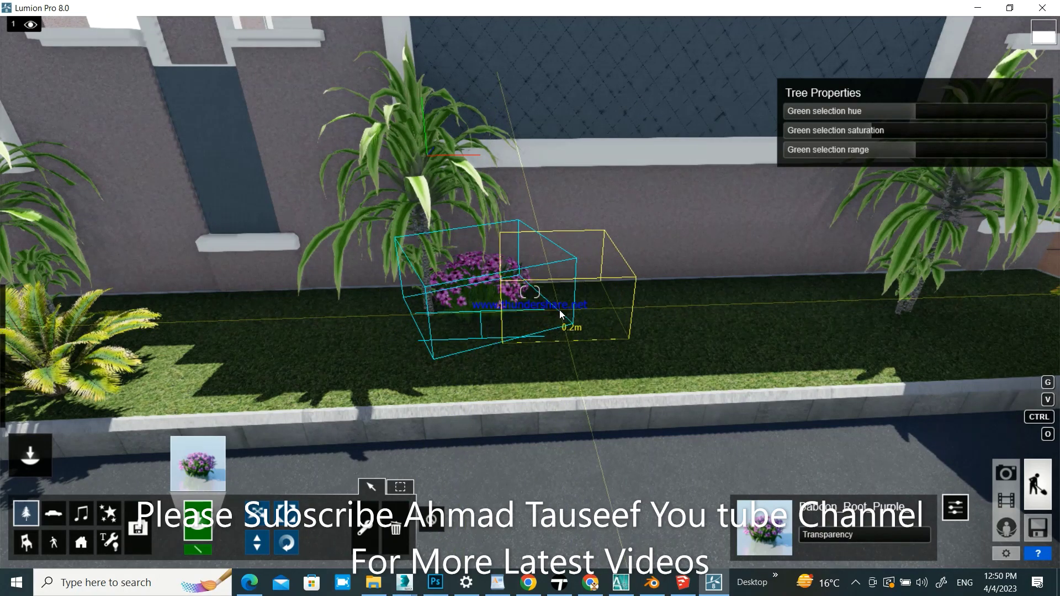
pyautogui.click(656, 316)
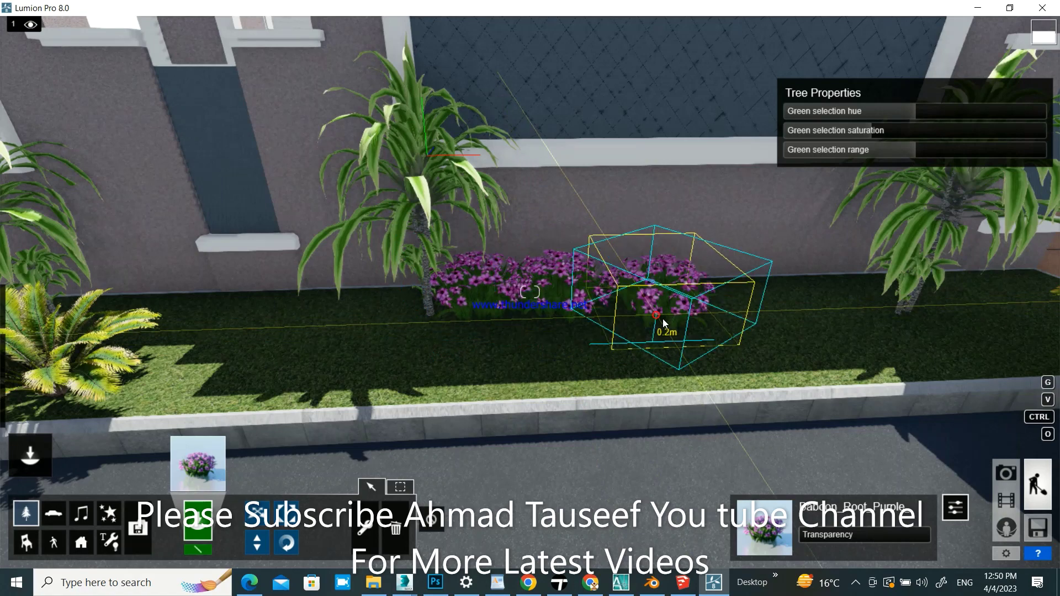
pyautogui.click(756, 310)
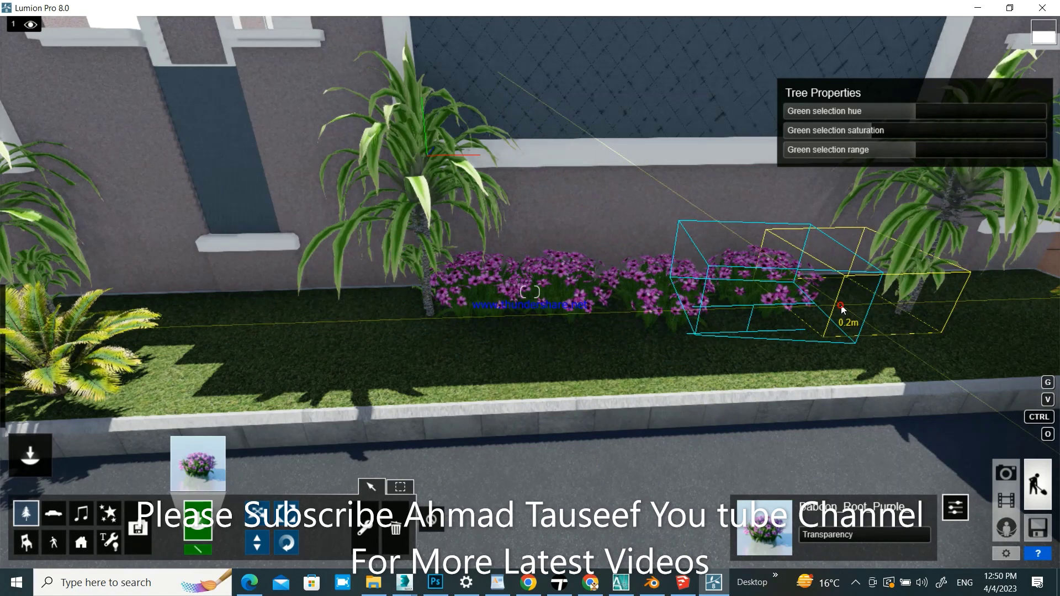
pyautogui.moveTo(840, 306); pyautogui.dragTo(791, 323, button='right')
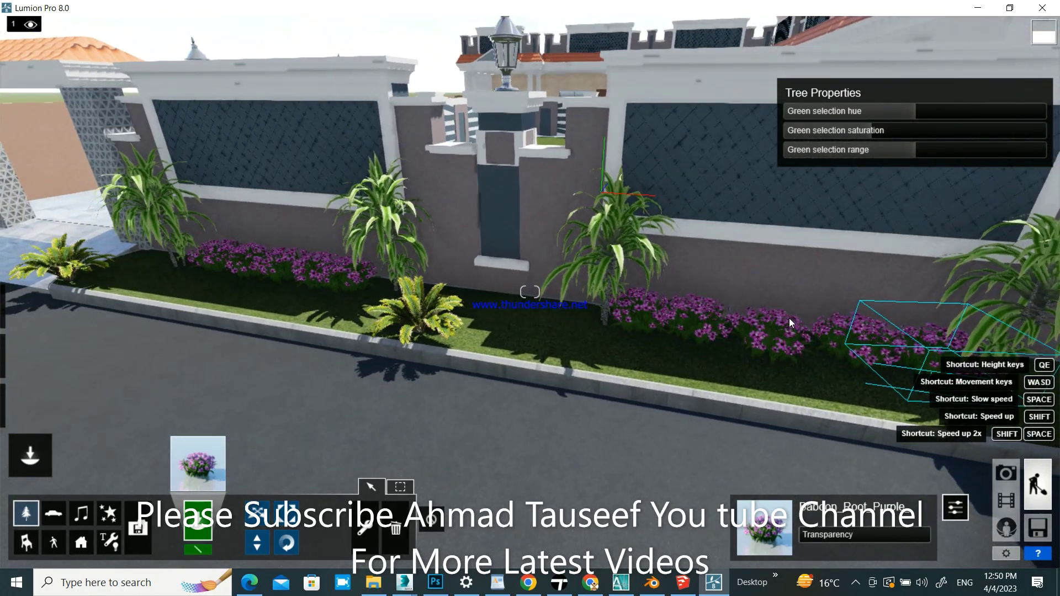
# - Strafe the camera left to the front gate and look through it
pyautogui.press('a')
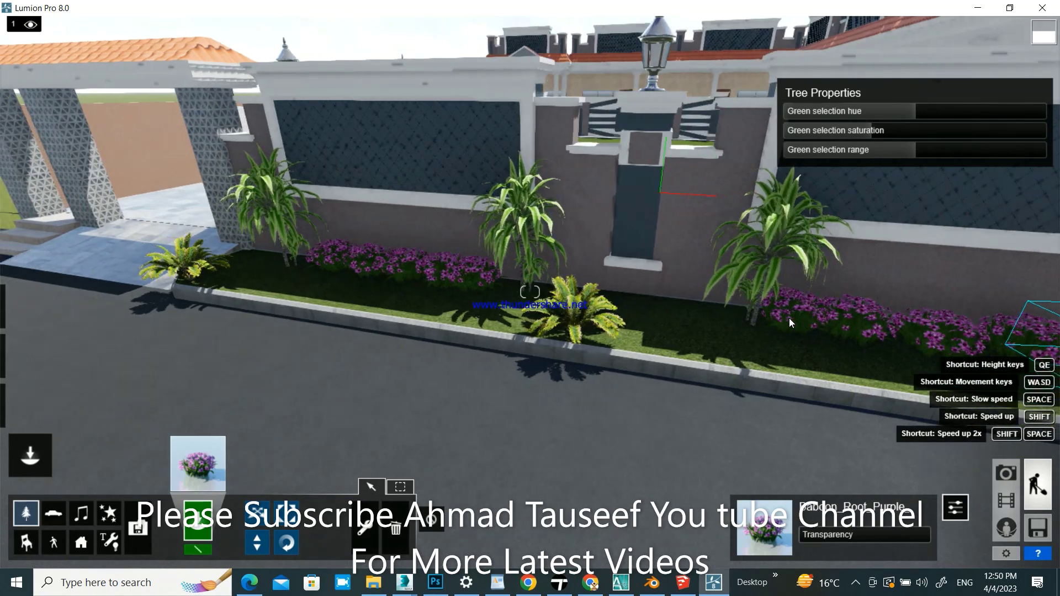
pyautogui.press('a')
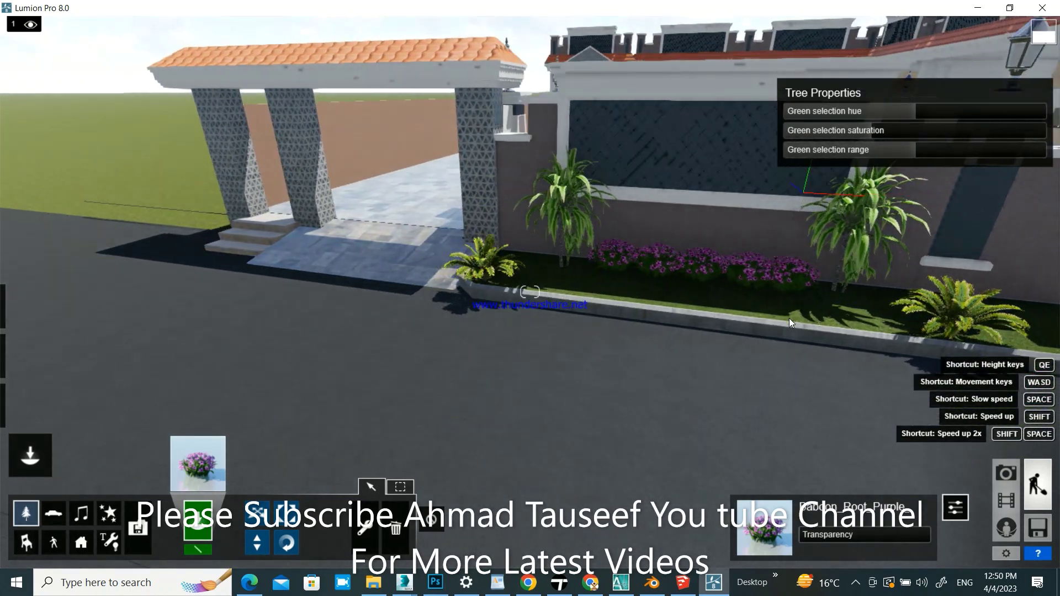
pyautogui.press('a')
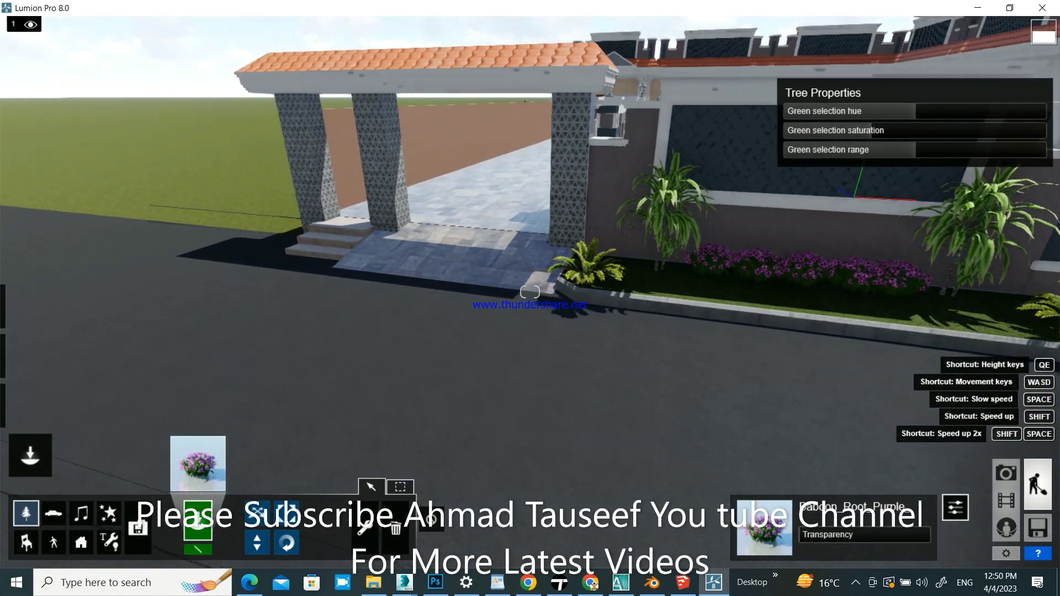
pyautogui.press('d')
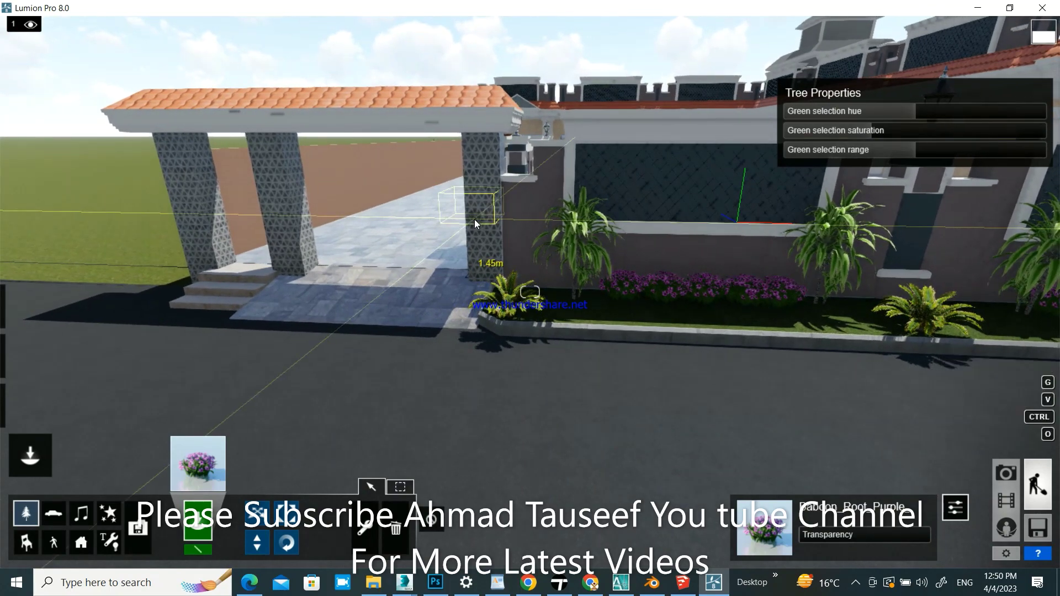
pyautogui.press('a')
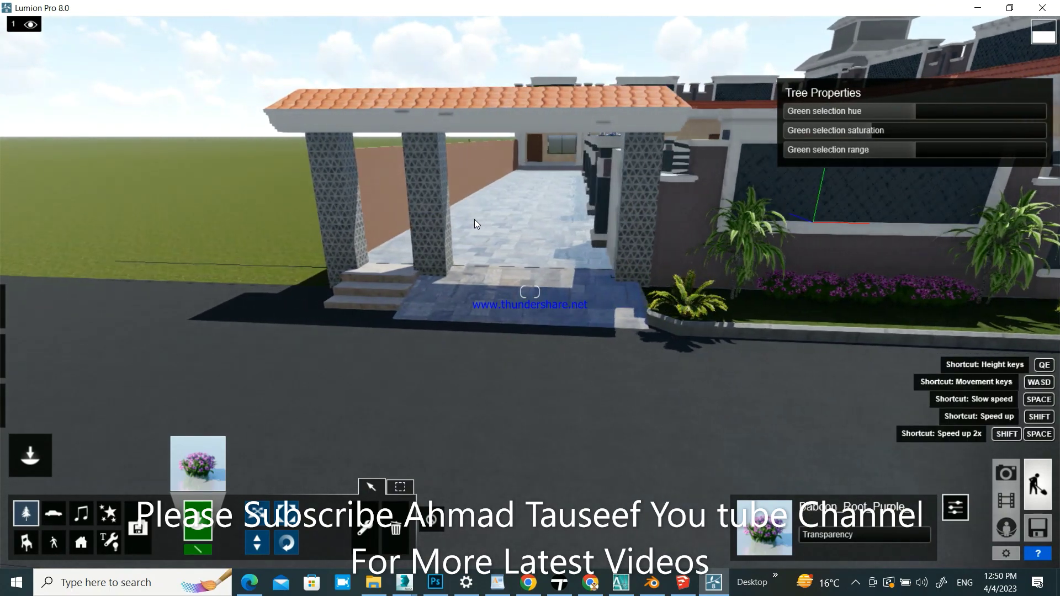
pyautogui.moveTo(511, 227); pyautogui.dragTo(569, 204, button='right')
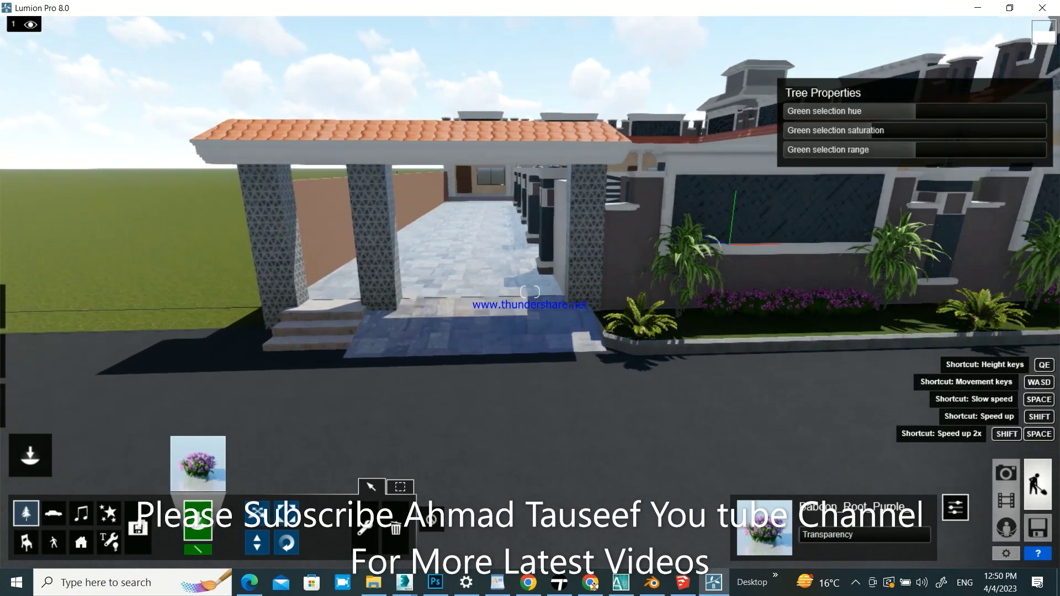
# - Move forward through the gate into the grass courtyard, facing the striped inner fence
pyautogui.scroll(3, 468, 270)
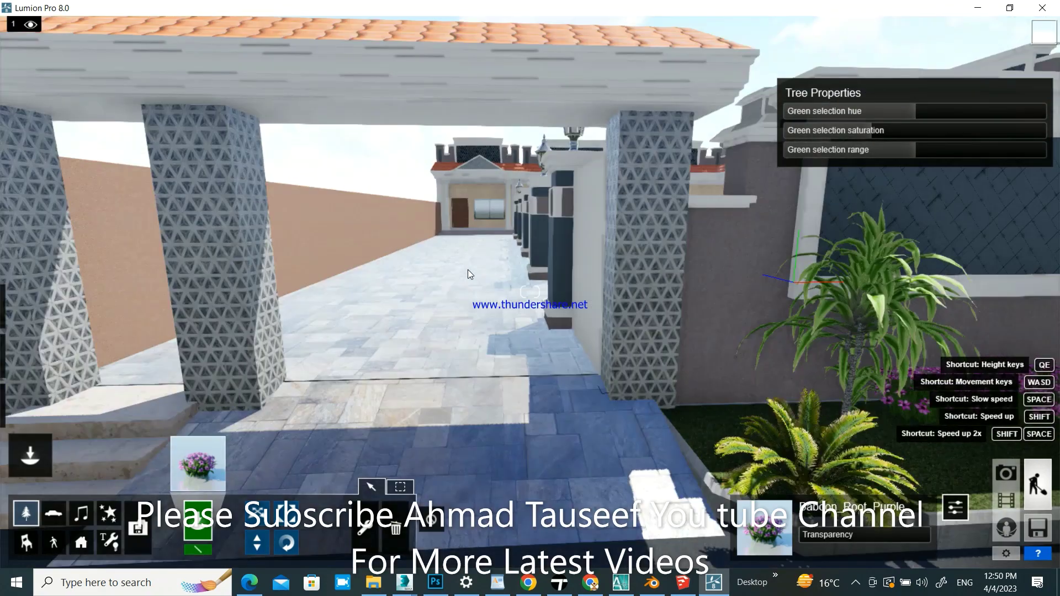
pyautogui.scroll(3, 468, 274)
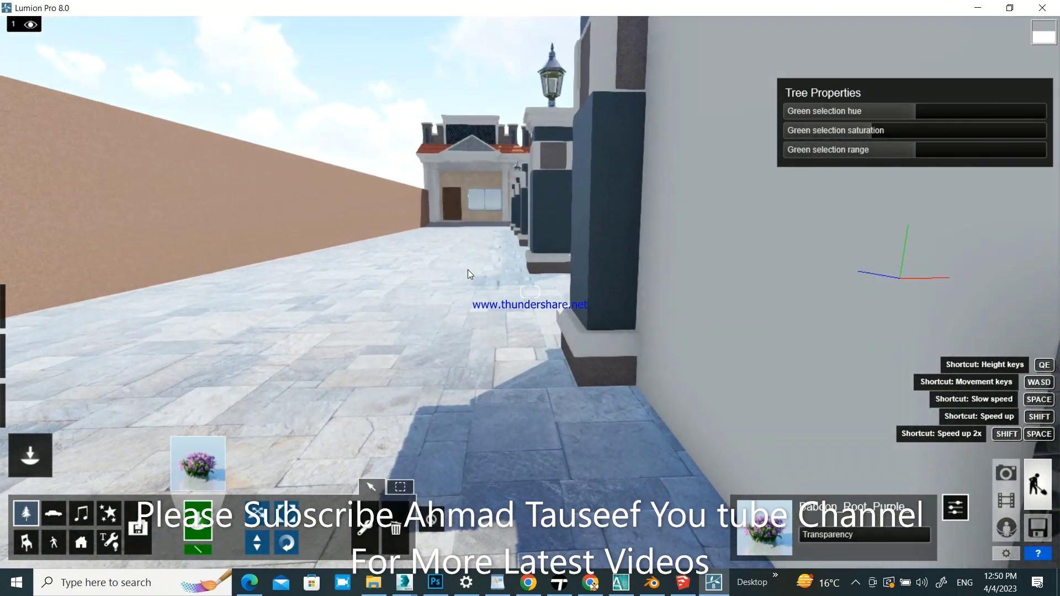
pyautogui.scroll(-3, 468, 270)
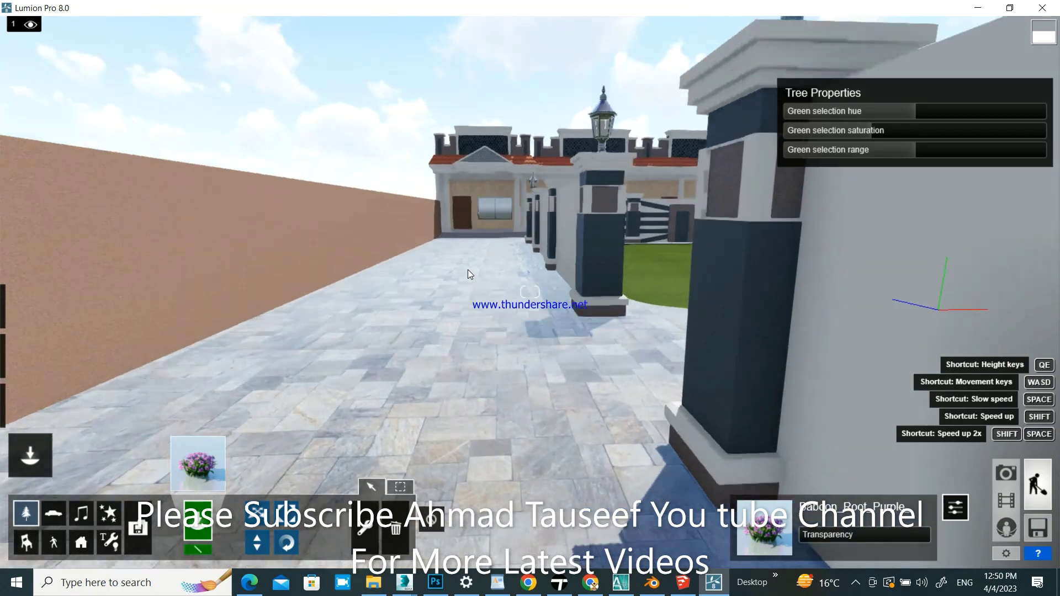
pyautogui.moveTo(468, 269); pyautogui.dragTo(508, 314, button='right')
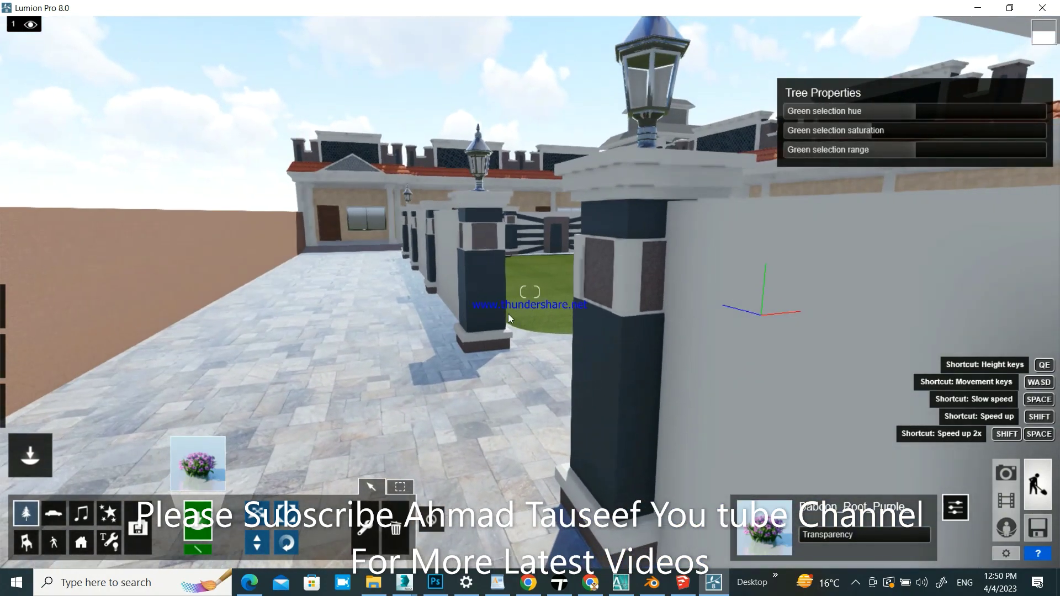
pyautogui.scroll(5, 569, 289)
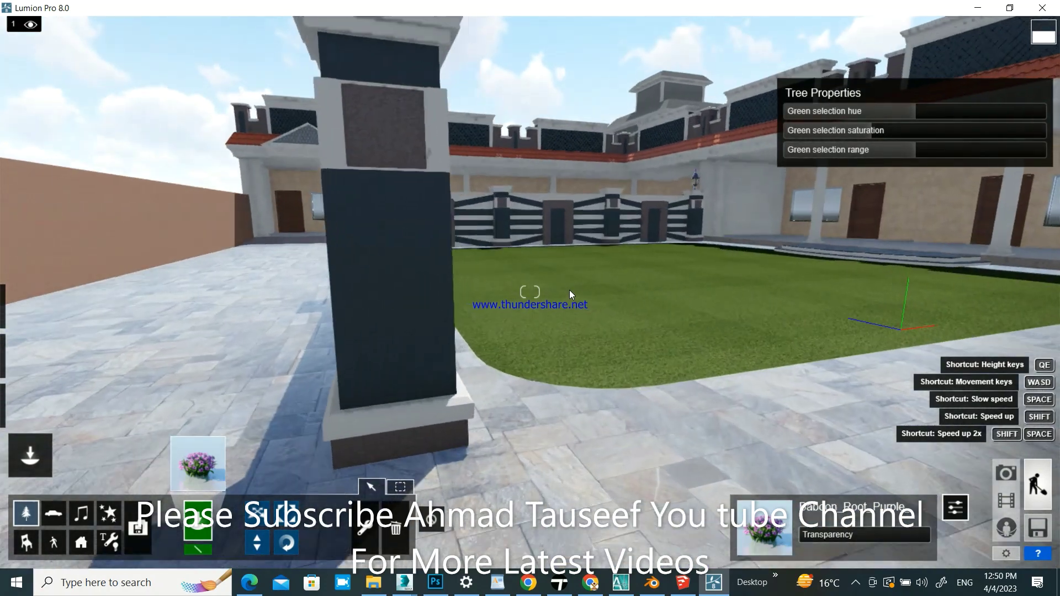
pyautogui.scroll(5, 570, 295)
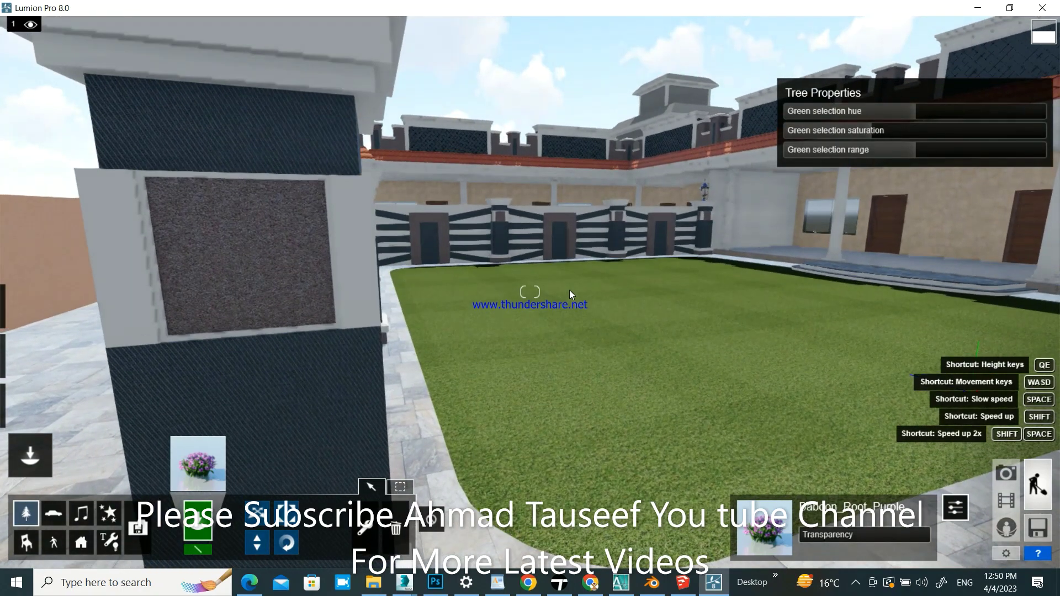
pyautogui.scroll(5, 571, 293)
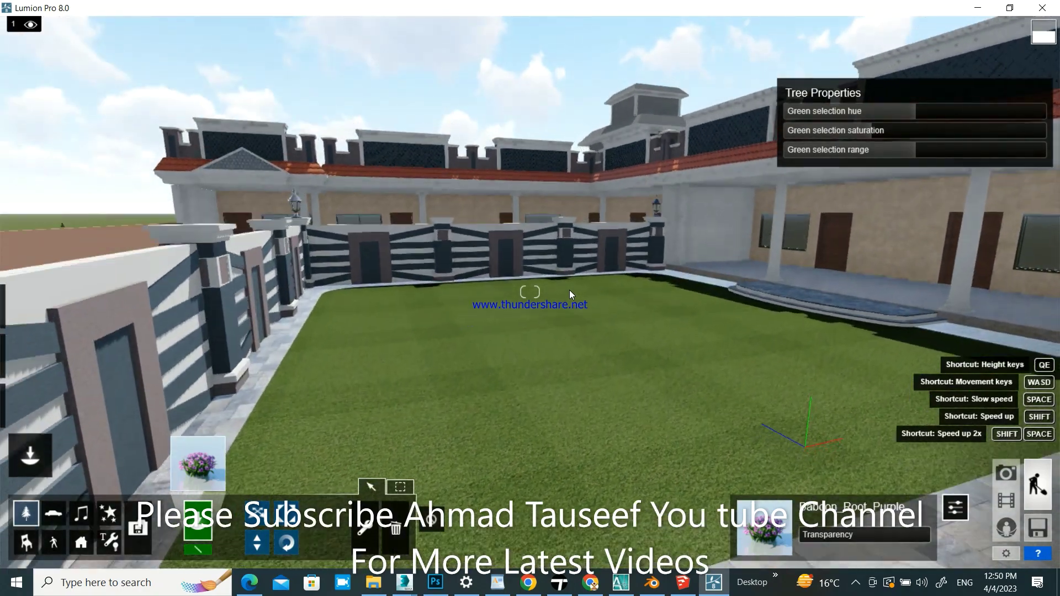
pyautogui.scroll(5, 517, 251)
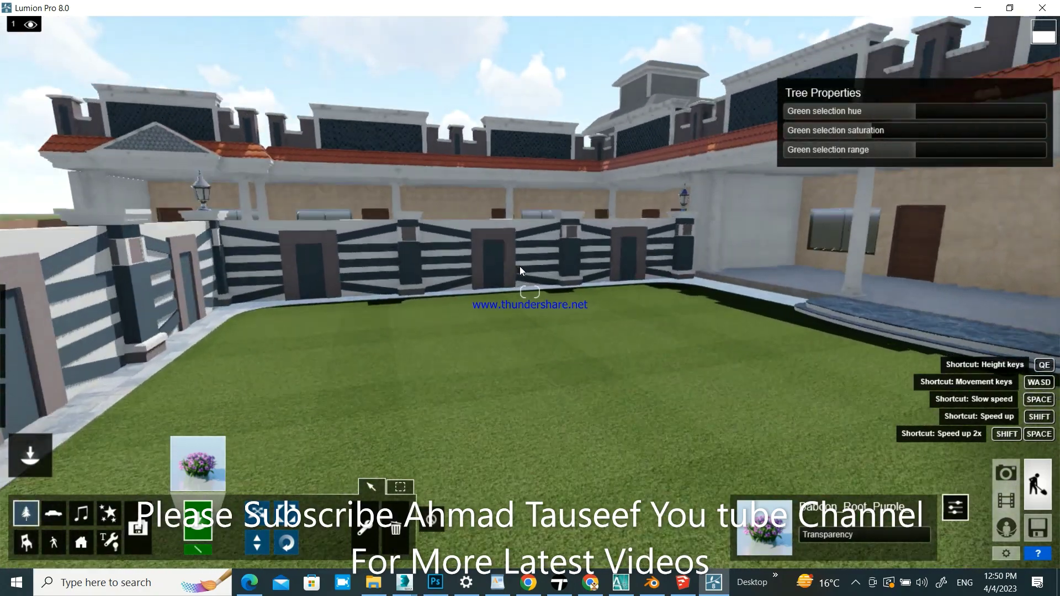
pyautogui.scroll(1, 521, 270)
pyautogui.scroll(2, 520, 270)
pyautogui.scroll(1, 520, 270)
pyautogui.scroll(1, 520, 270)
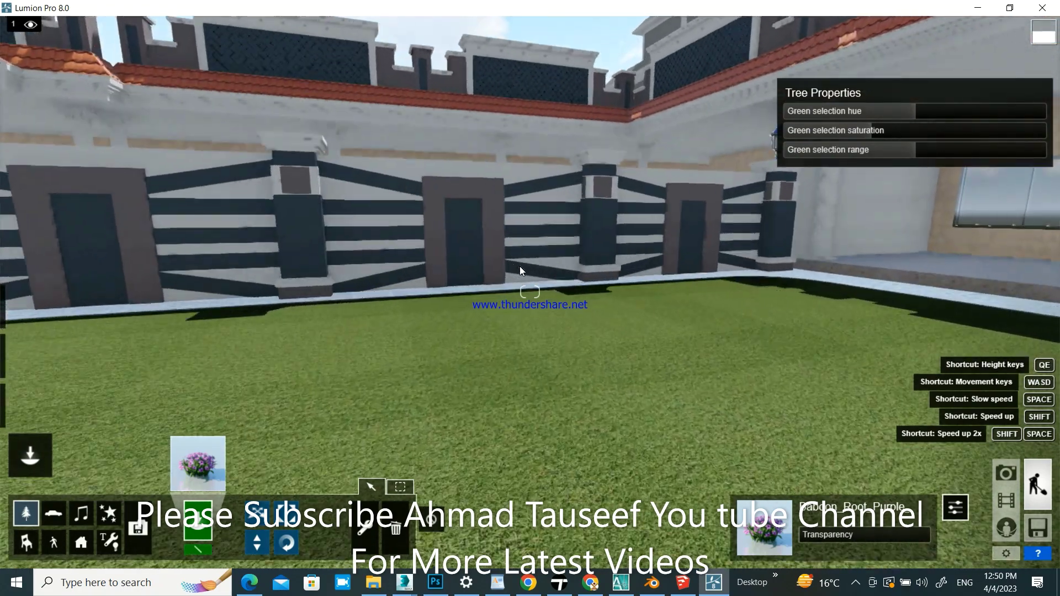
pyautogui.scroll(1, 520, 271)
pyautogui.scroll(1, 520, 271)
pyautogui.scroll(1, 521, 271)
pyautogui.scroll(1, 520, 270)
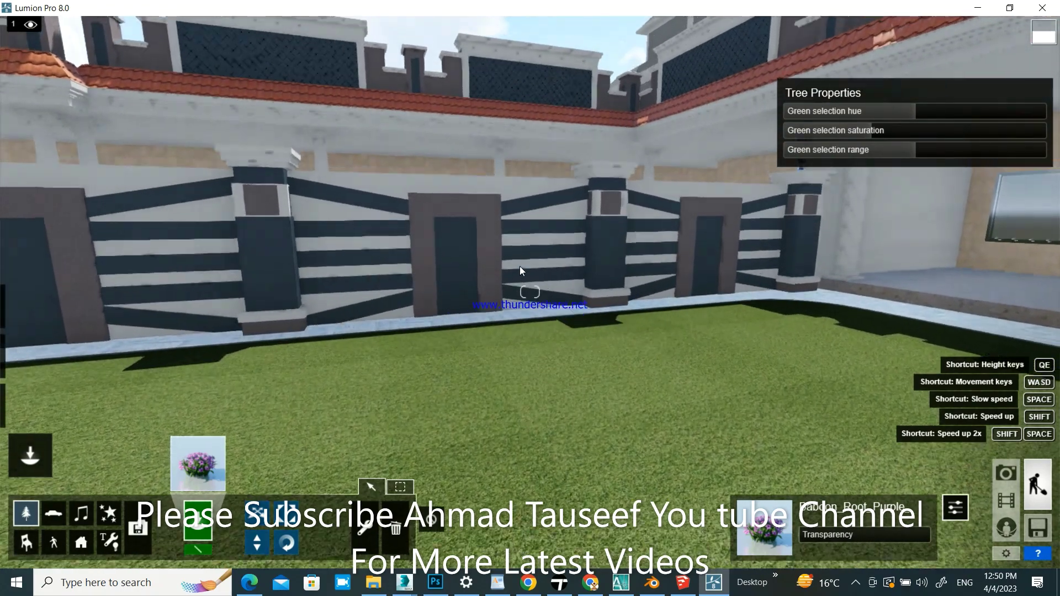